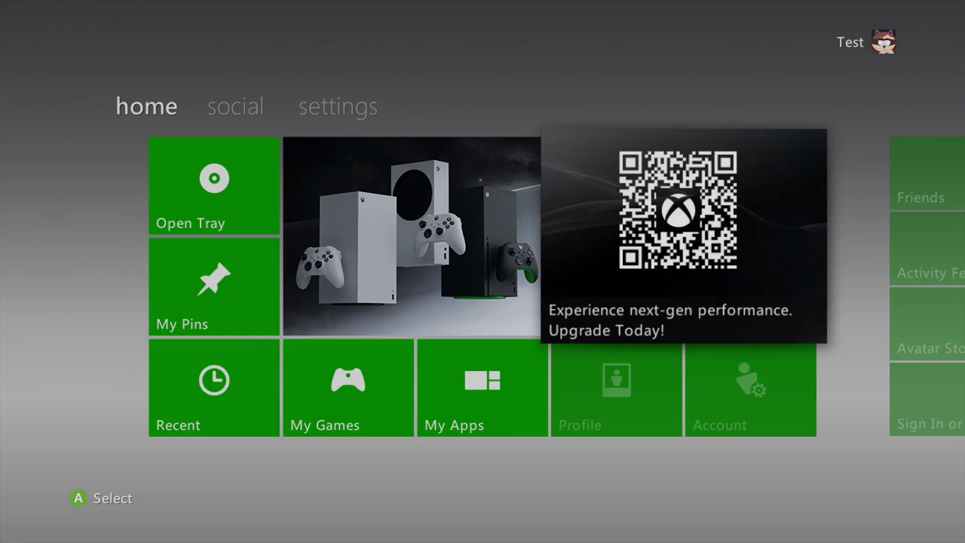
Look through the Xbox 360 dashboard's home, social and settings sections and its guide menu.
{"action": "key", "text": "Left"}
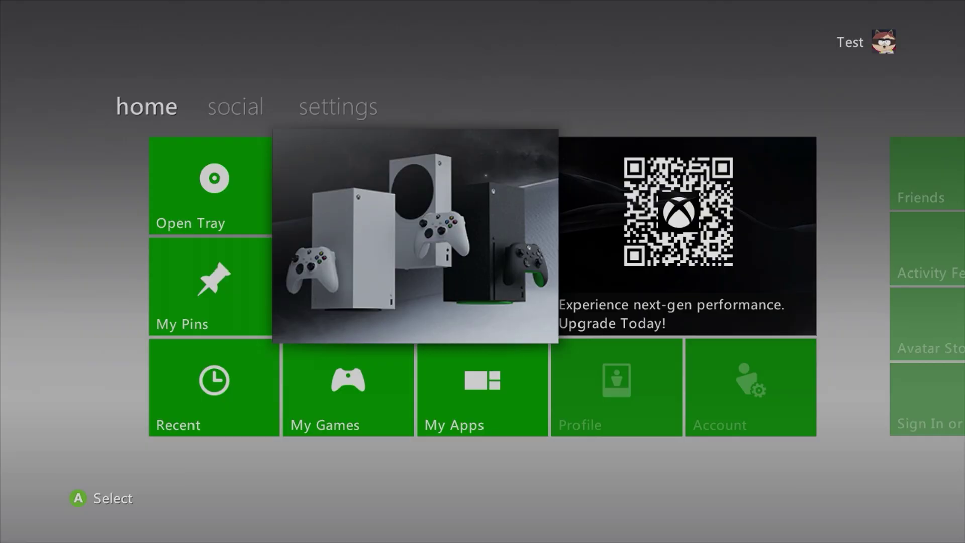
{"action": "key", "text": "Return"}
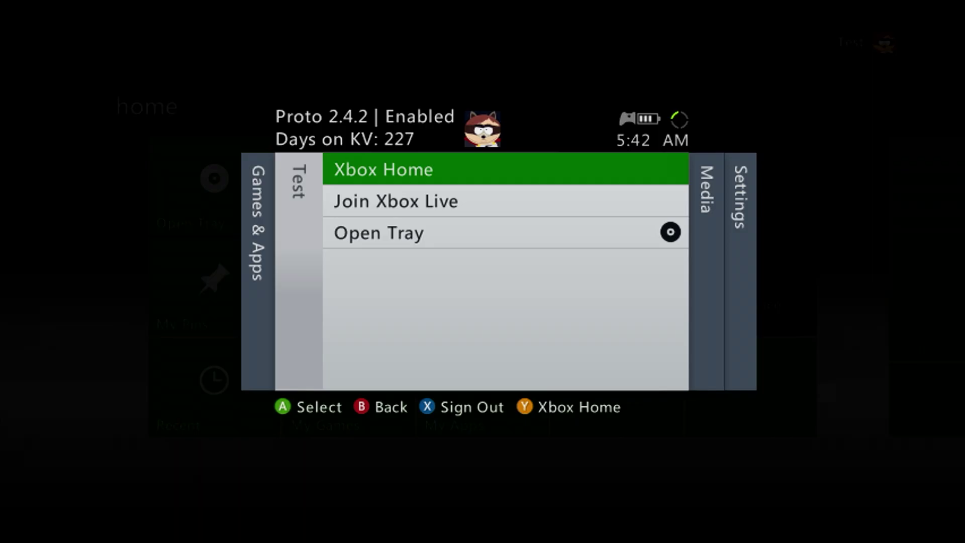
{"action": "key", "text": "Return"}
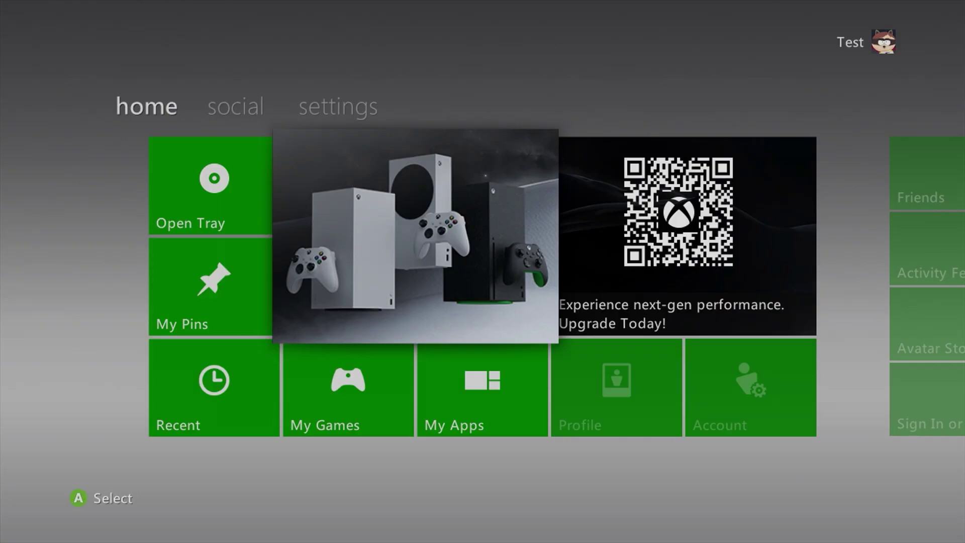
{"action": "key", "text": "Right"}
{"action": "key", "text": "Right"}
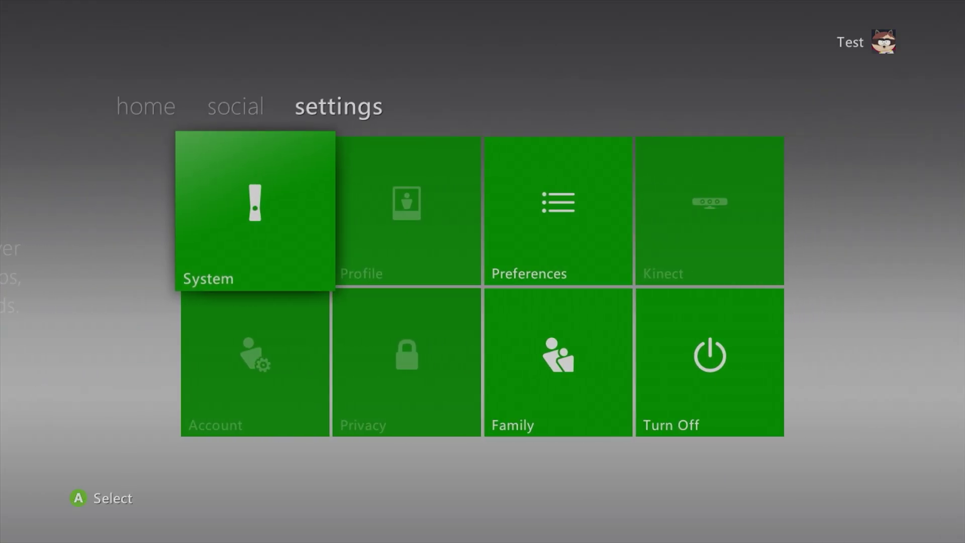
{"action": "key", "text": "Left"}
{"action": "key", "text": "Left"}
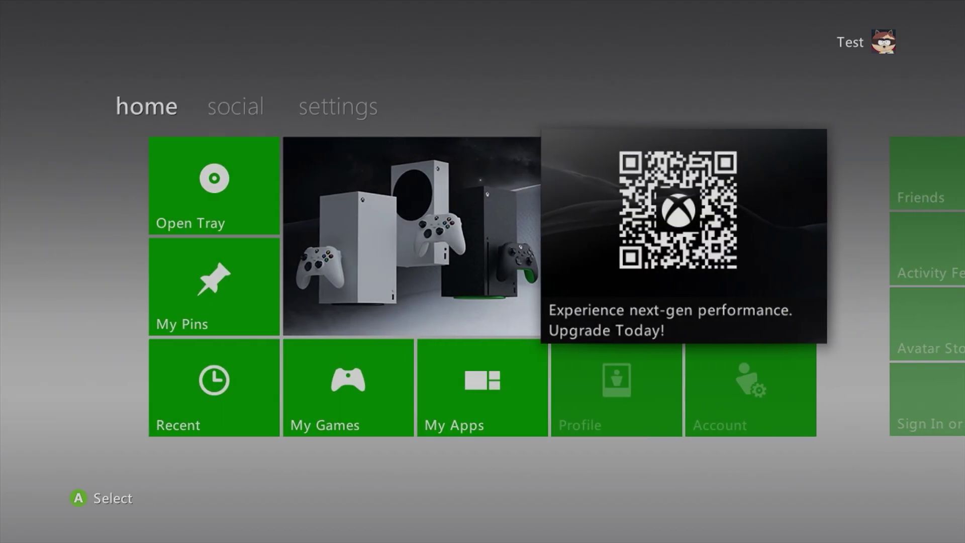
{"action": "key", "text": "Right"}
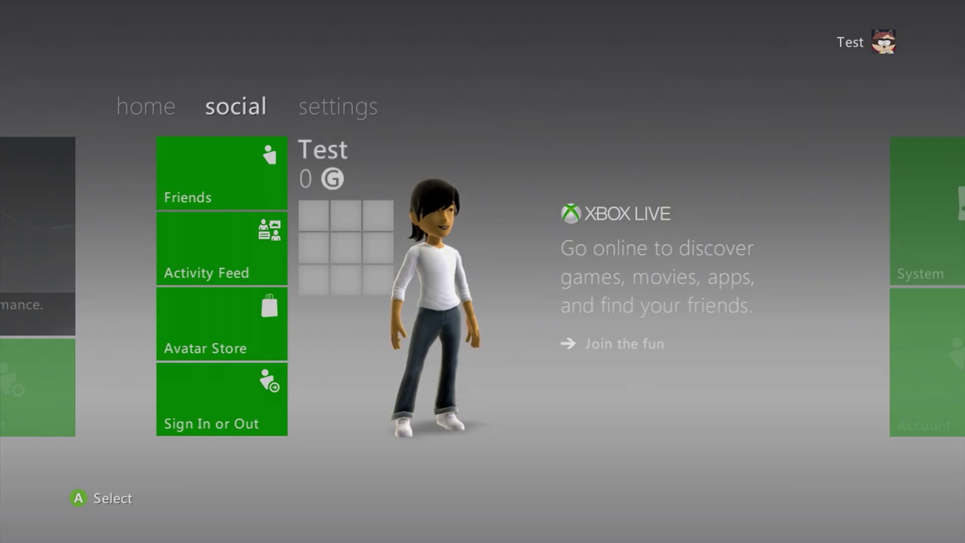
{"action": "key", "text": "Left"}
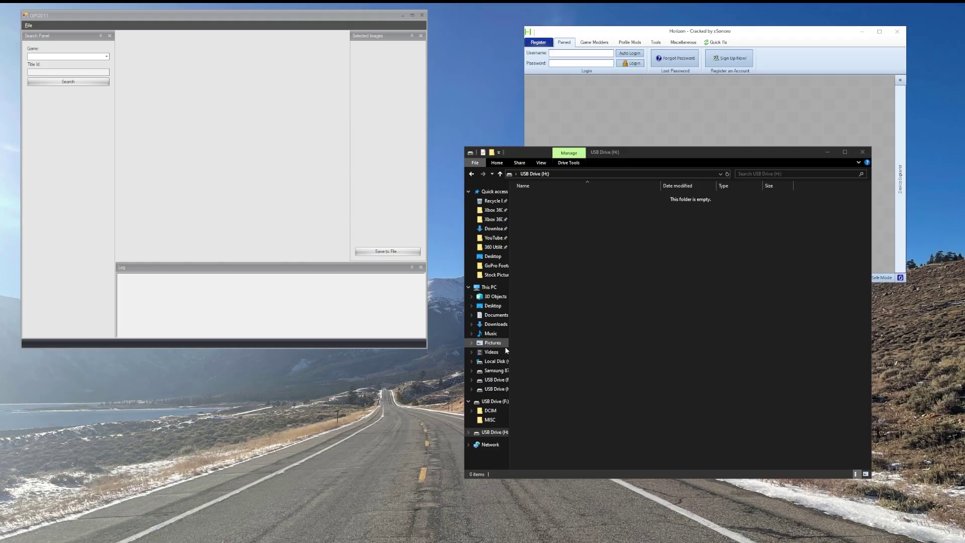
{"action": "right_click", "coordinate": [507, 434]}
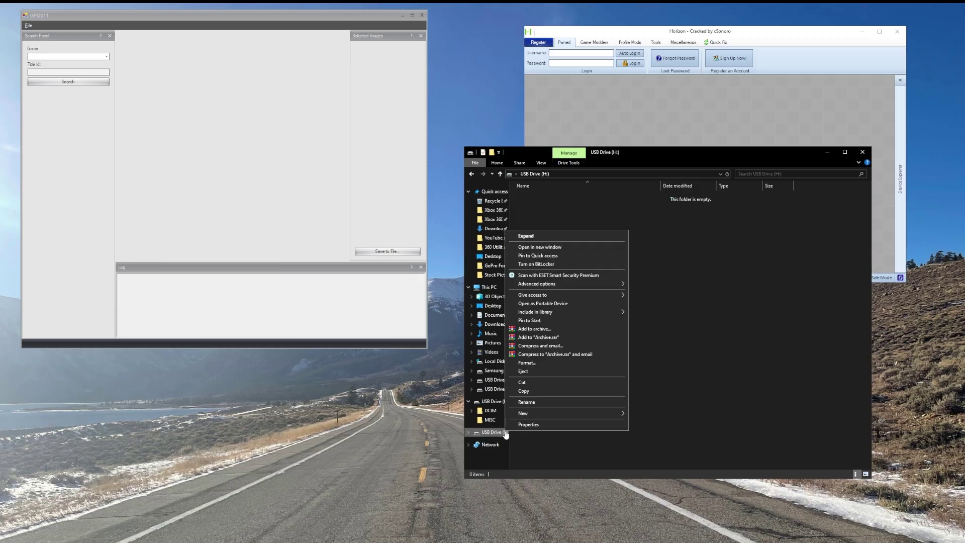
{"action": "left_click", "coordinate": [763, 299]}
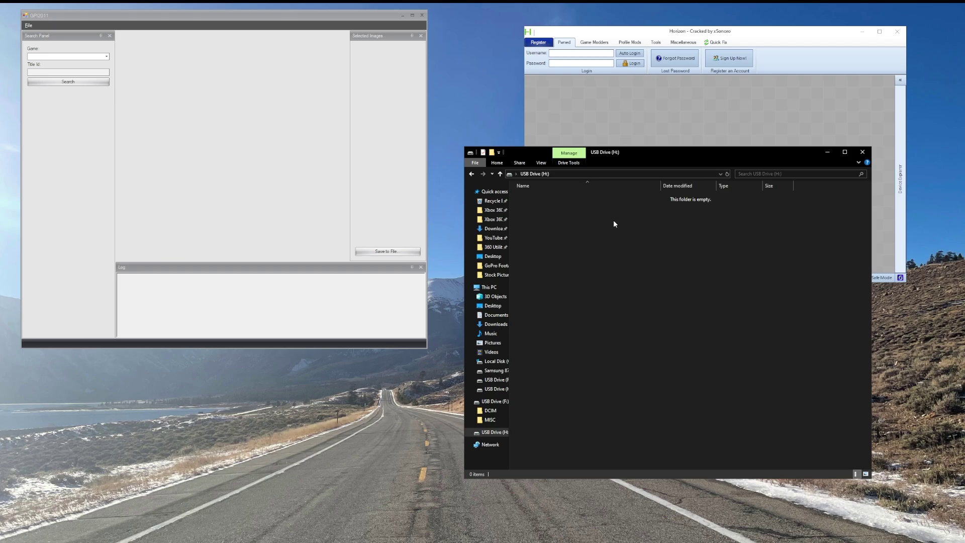
{"action": "left_click", "coordinate": [659, 113]}
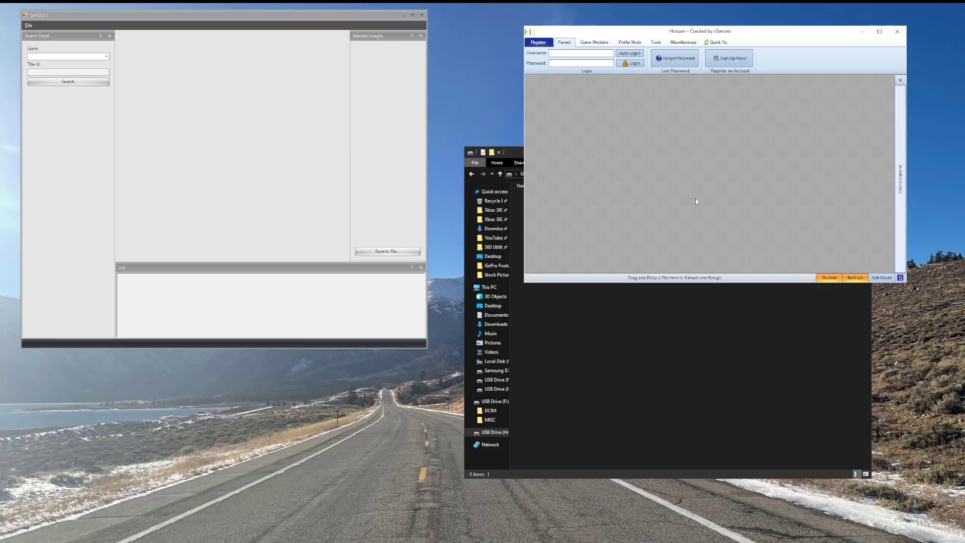
{"action": "left_click", "coordinate": [645, 345]}
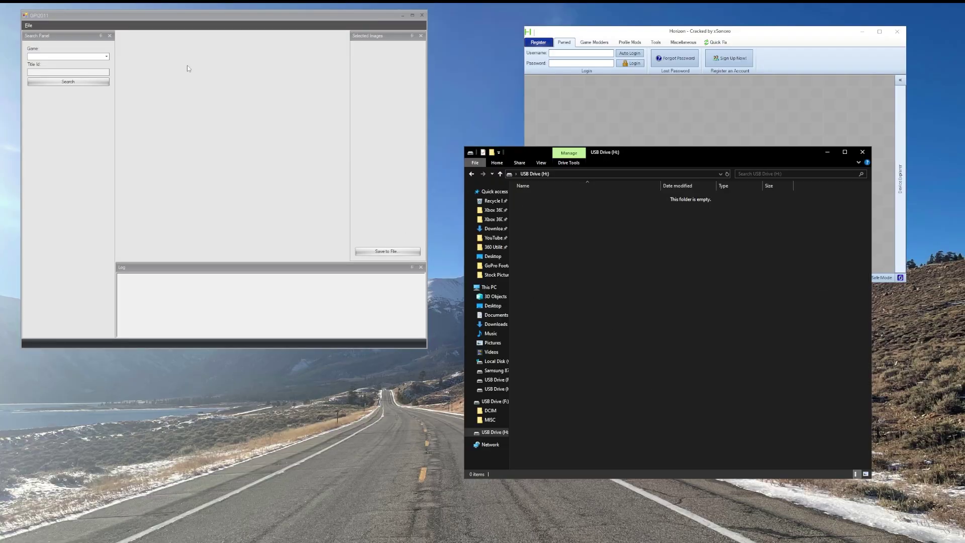
{"action": "left_click", "coordinate": [215, 71]}
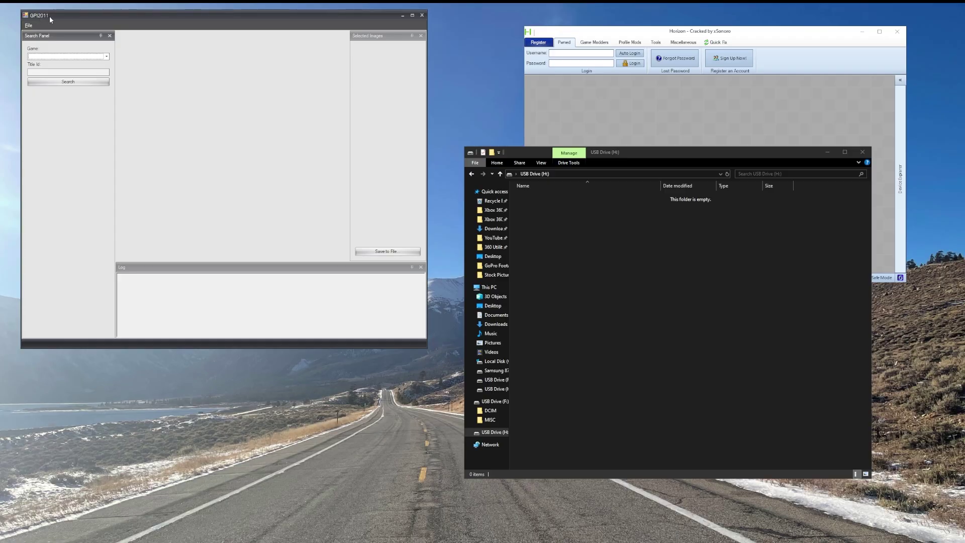
{"action": "left_click", "coordinate": [610, 105]}
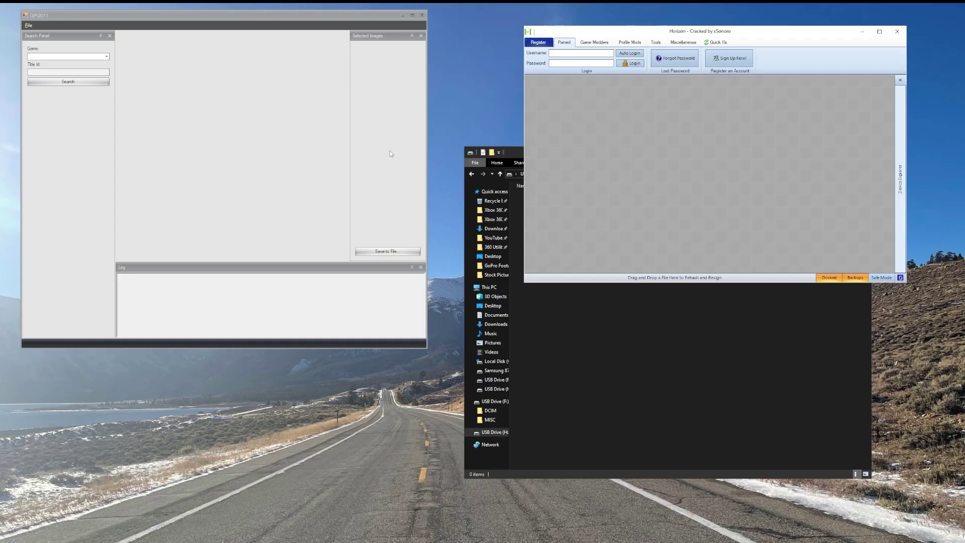
{"action": "left_click", "coordinate": [590, 376]}
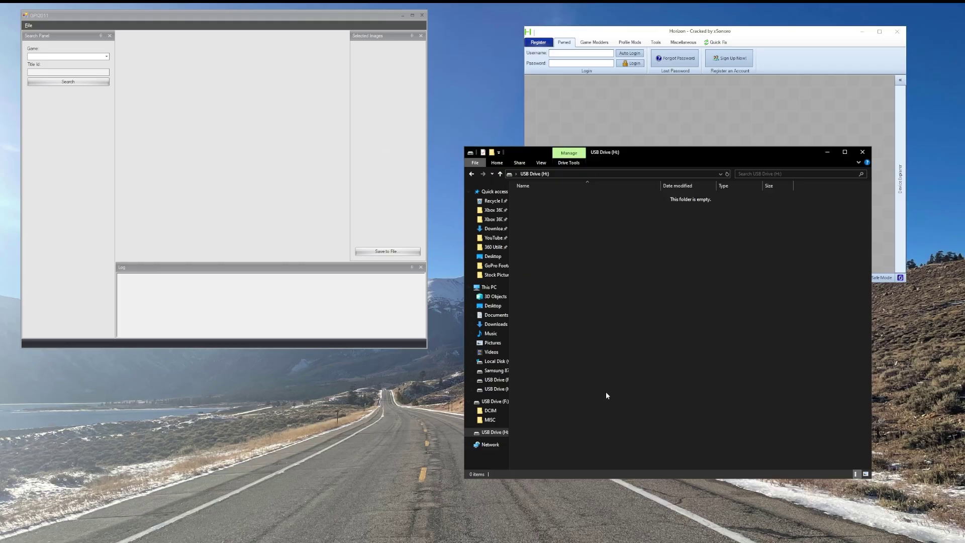
Quick-format USB Drive (H:) with a 4096-byte allocation unit size and an empty volume label.
{"action": "right_click", "coordinate": [505, 433]}
{"action": "left_click", "coordinate": [526, 364]}
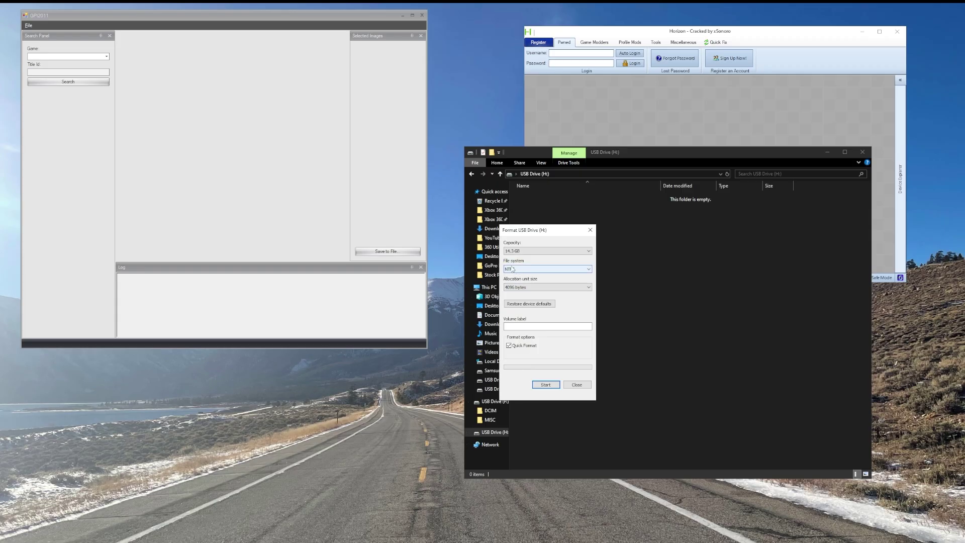
{"action": "left_click", "coordinate": [551, 386]}
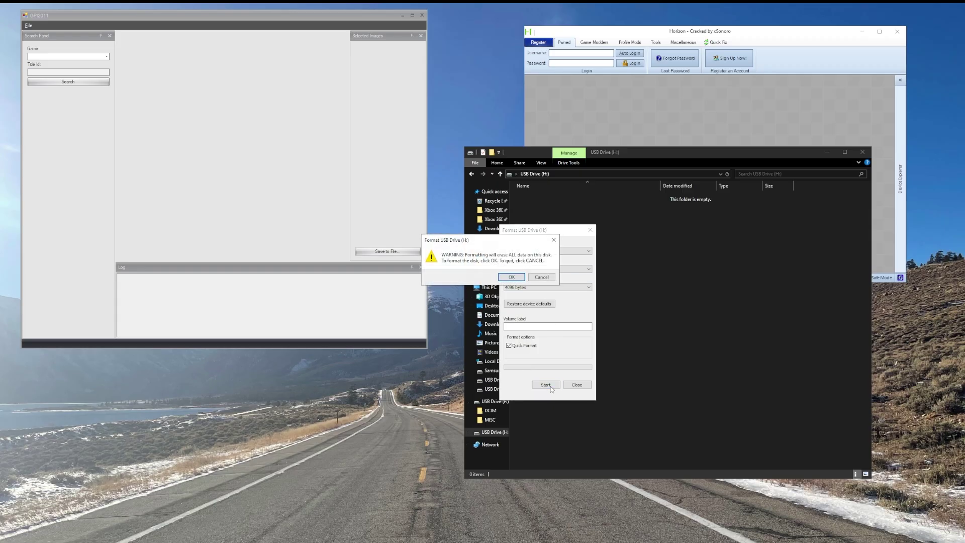
{"action": "left_click", "coordinate": [512, 277]}
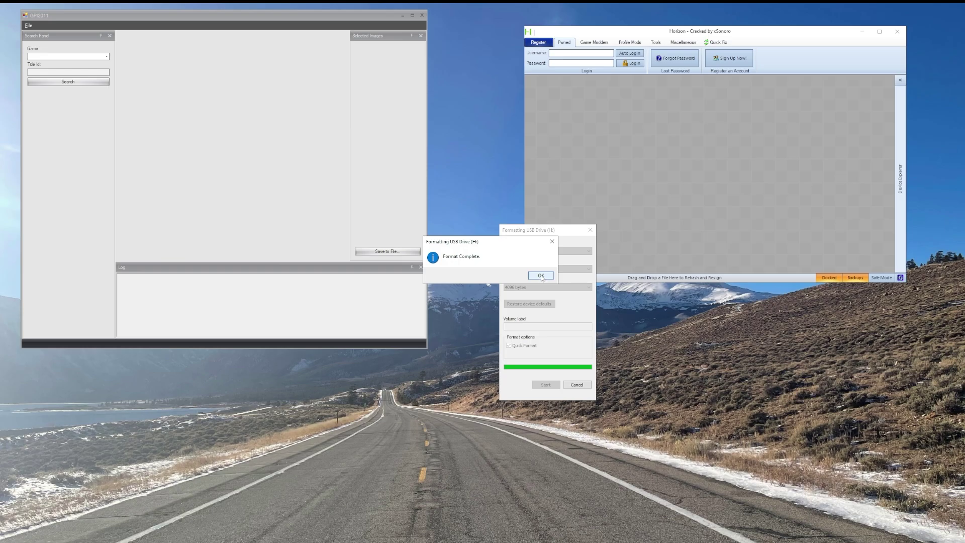
{"action": "left_click", "coordinate": [541, 276]}
{"action": "left_click", "coordinate": [576, 384]}
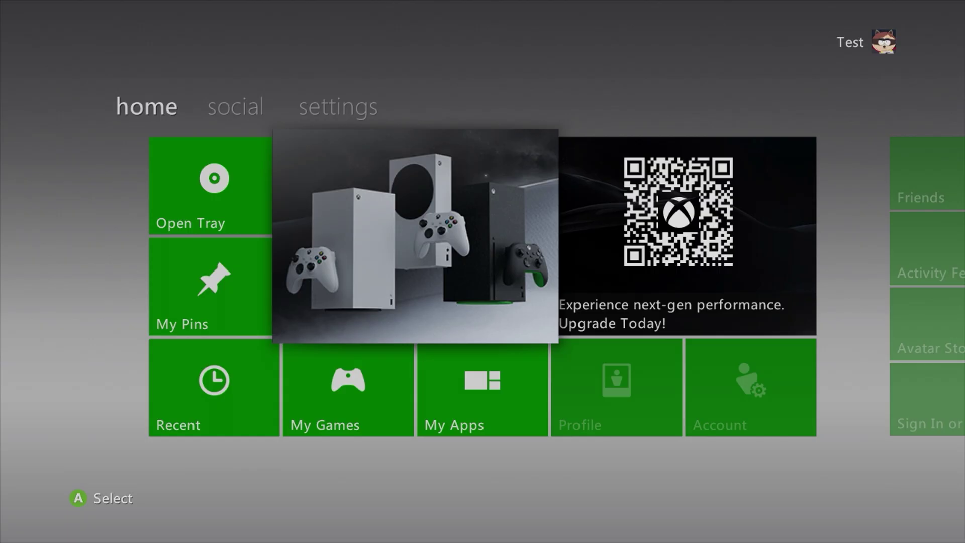
Switch to the Xbox 360 console and open the storage device list in its system settings.
{"action": "key", "text": "Right"}
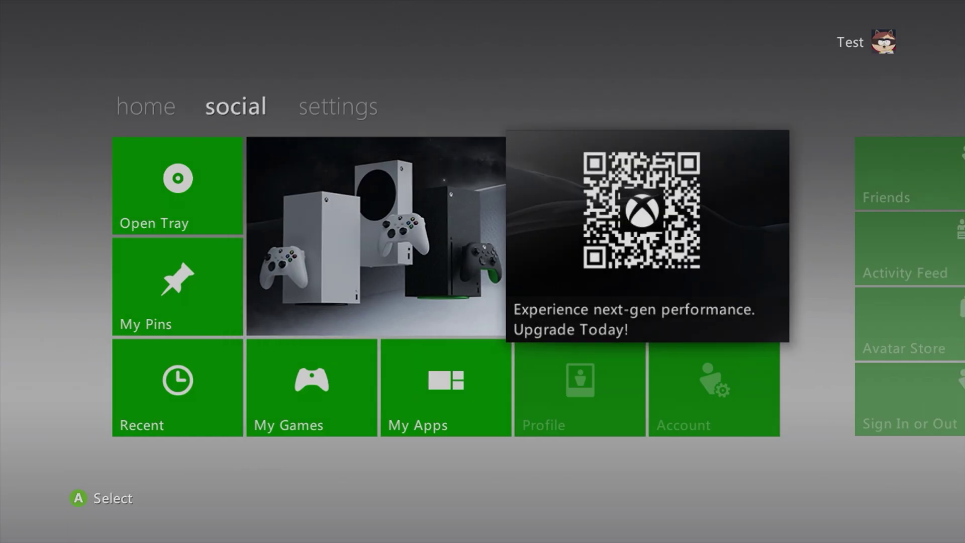
{"action": "key", "text": "Right"}
{"action": "key", "text": "Return"}
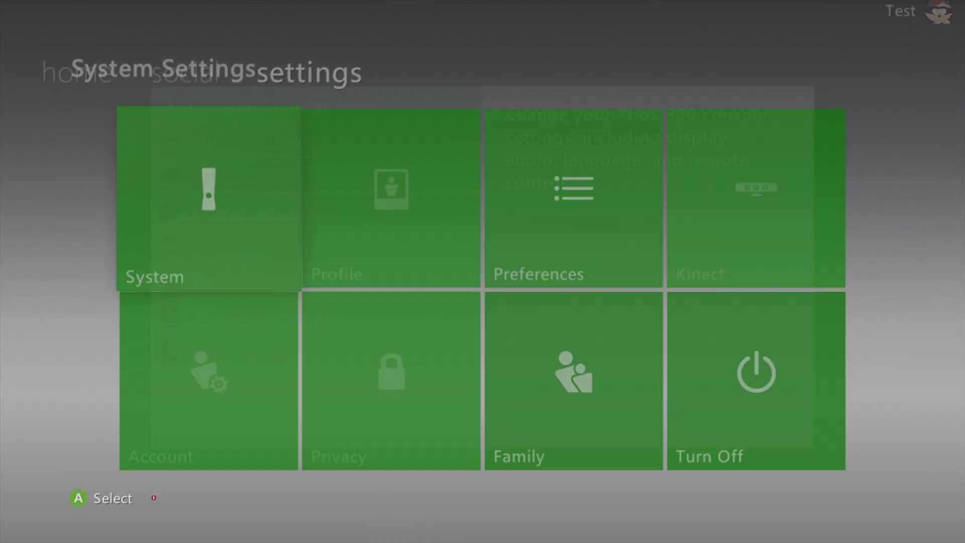
{"action": "key", "text": "Down"}
{"action": "key", "text": "Down"}
{"action": "key", "text": "Return"}
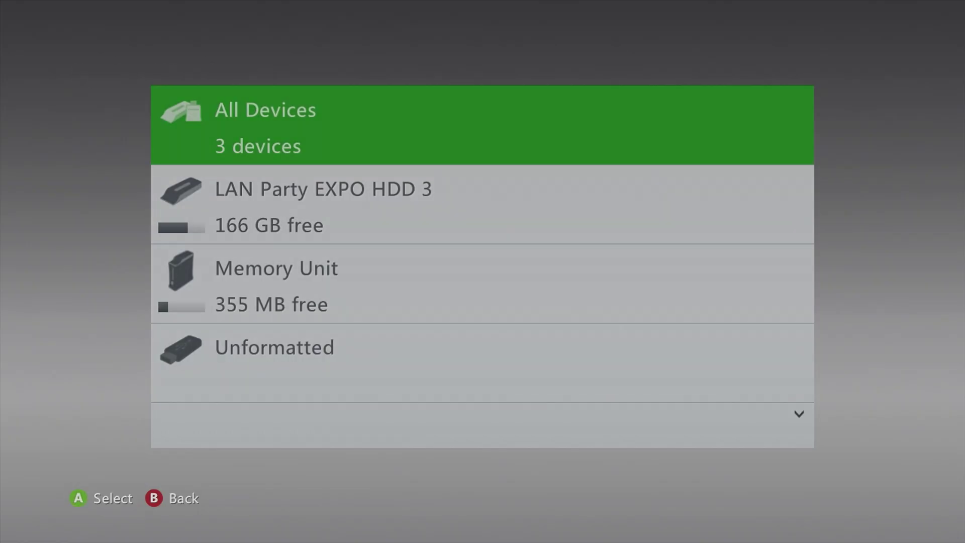
Start a content transfer from the LAN Party EXPO HDD 3 drive through its device options.
{"action": "key", "text": "Down"}
{"action": "key", "text": "Down"}
{"action": "key", "text": "Down"}
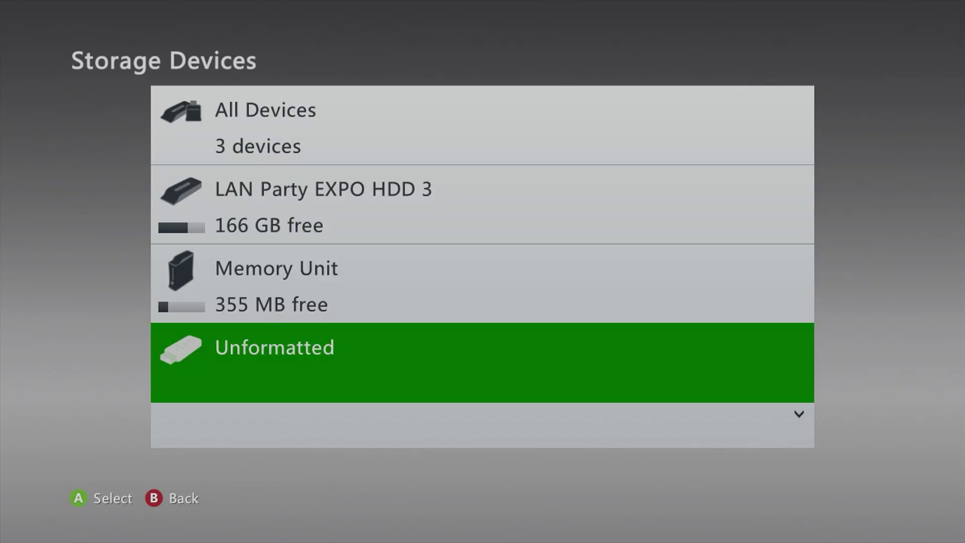
{"action": "key", "text": "Up"}
{"action": "key", "text": "Up"}
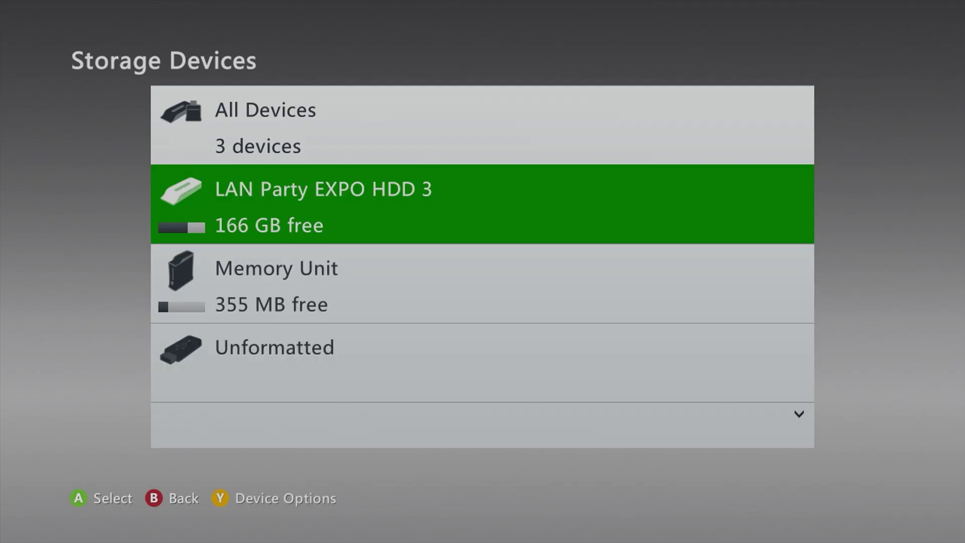
{"action": "key", "text": "y"}
{"action": "key", "text": "Down"}
{"action": "key", "text": "Down"}
{"action": "key", "text": "Down"}
{"action": "key", "text": "Return"}
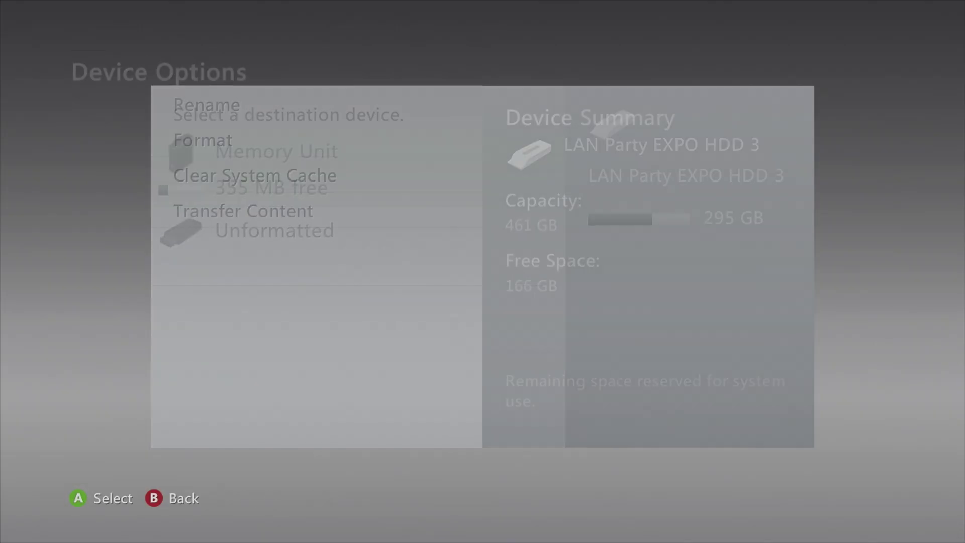
Choose the unformatted USB device as the transfer destination and set it up for Xbox 360 storage with Configure Now.
{"action": "key", "text": "Down"}
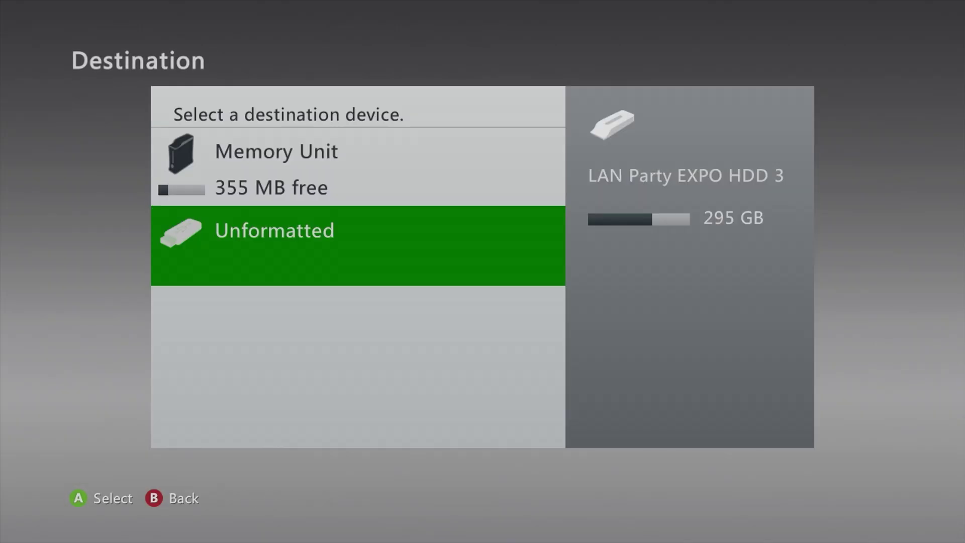
{"action": "key", "text": "Return"}
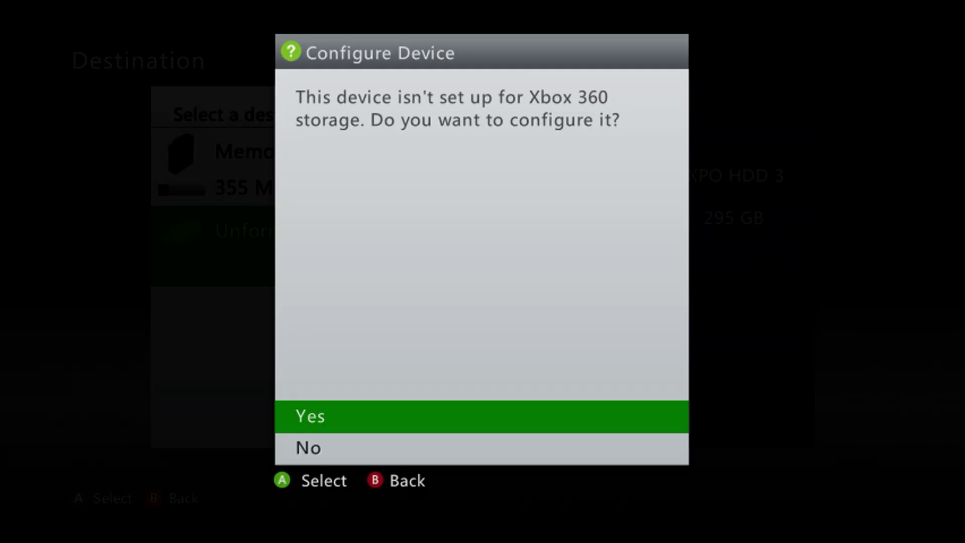
{"action": "key", "text": "Return"}
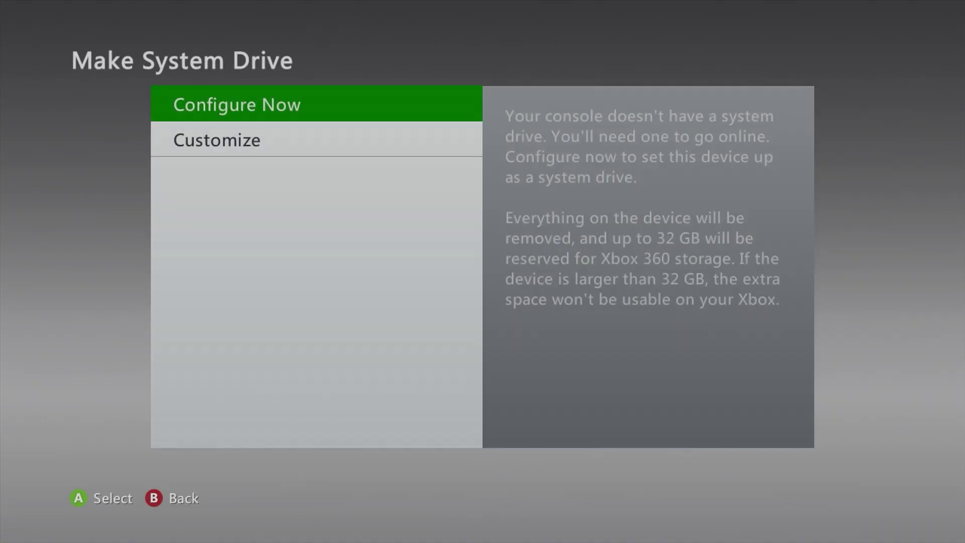
{"action": "key", "text": "Return"}
{"action": "key", "text": "Return"}
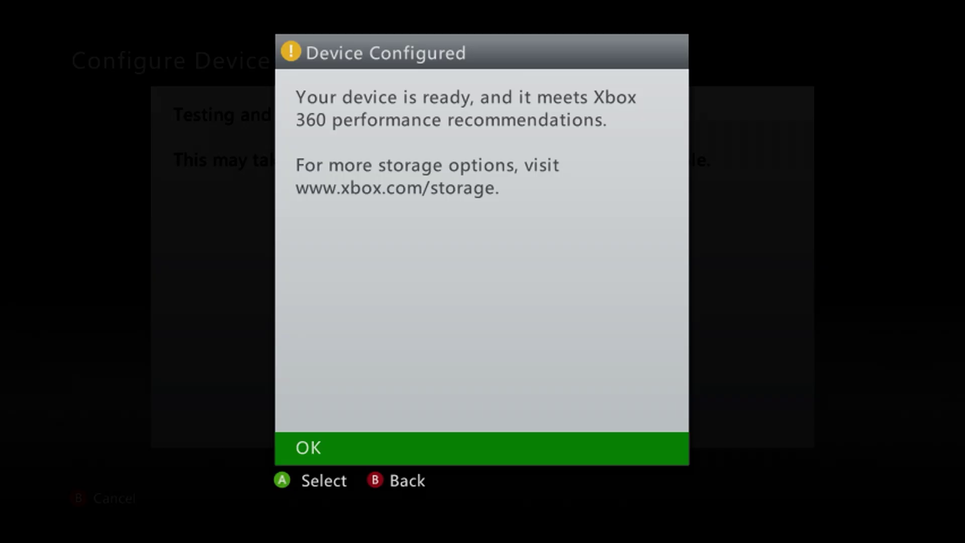
{"action": "key", "text": "Return"}
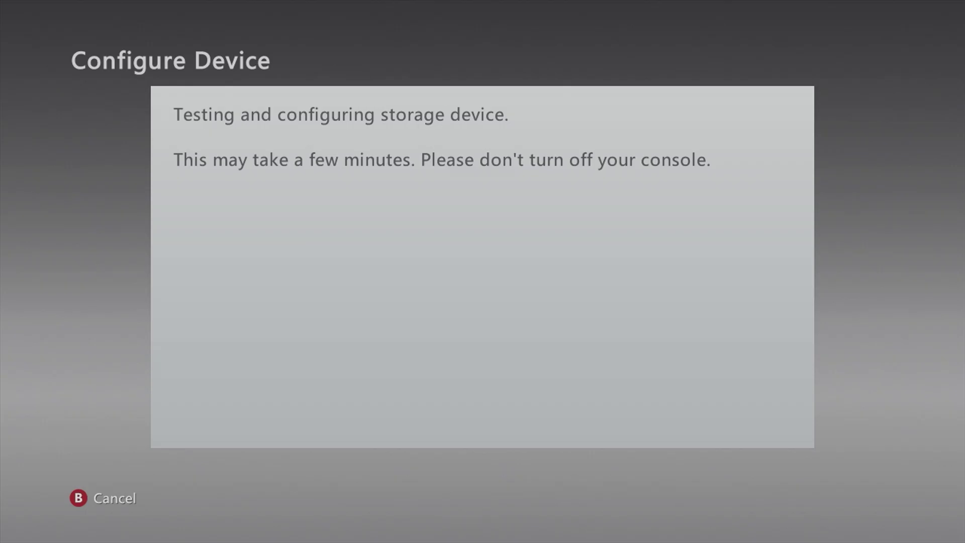
Leave the content transfer without starting it and return to the USB memory unit in the storage device list.
{"action": "key", "text": "Escape"}
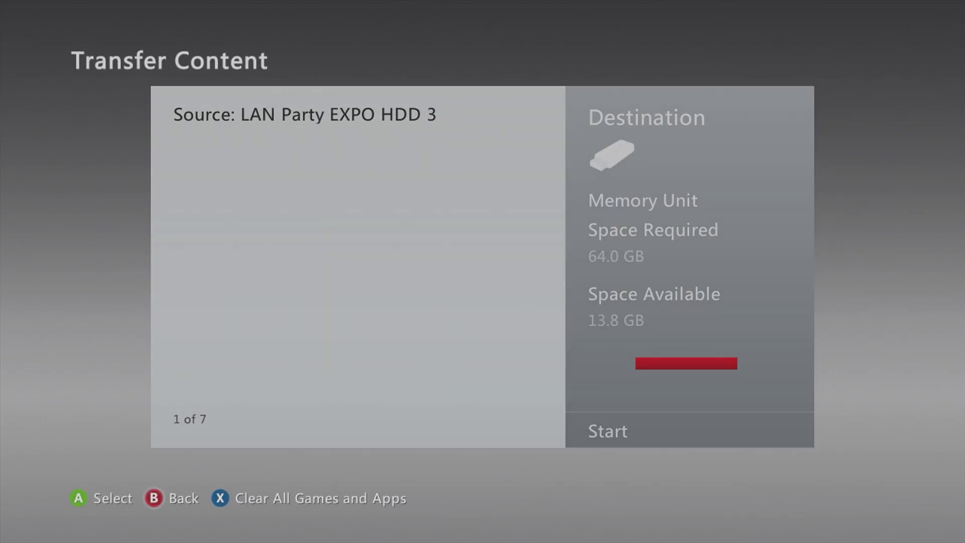
{"action": "key", "text": "Escape"}
{"action": "key", "text": "Escape"}
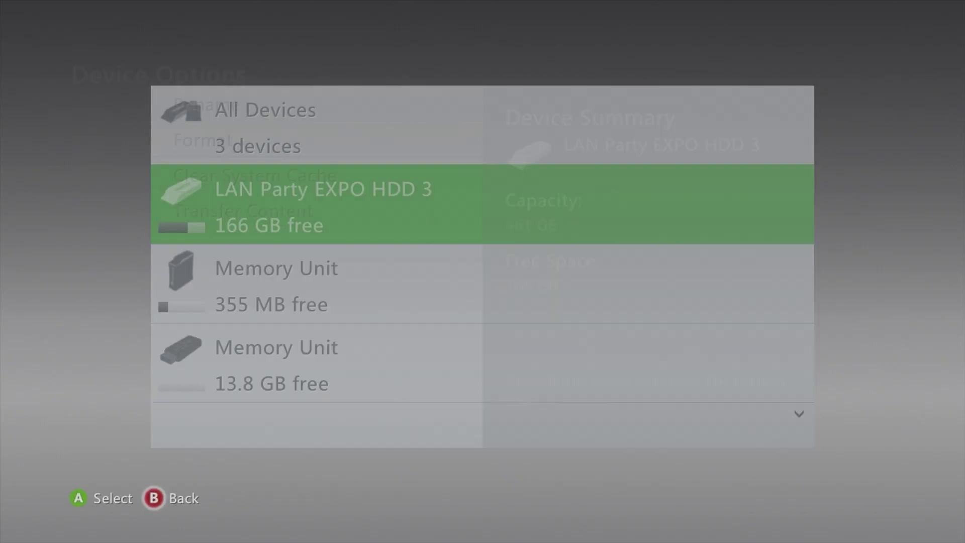
{"action": "key", "text": "Down"}
{"action": "key", "text": "Down"}
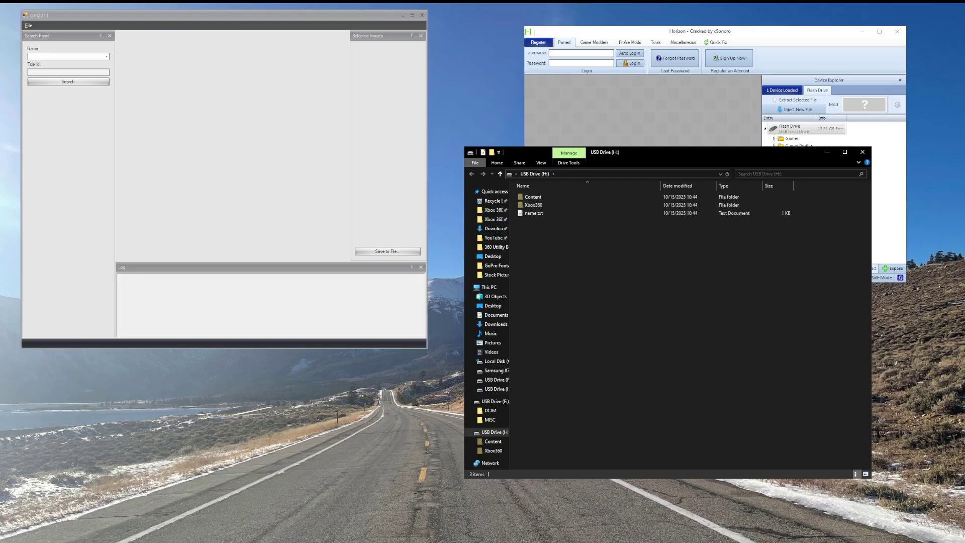
Put the USB drive window away and look through the gamerpic collections and games list on xboxgamer.pics.
{"action": "left_click", "coordinate": [828, 153]}
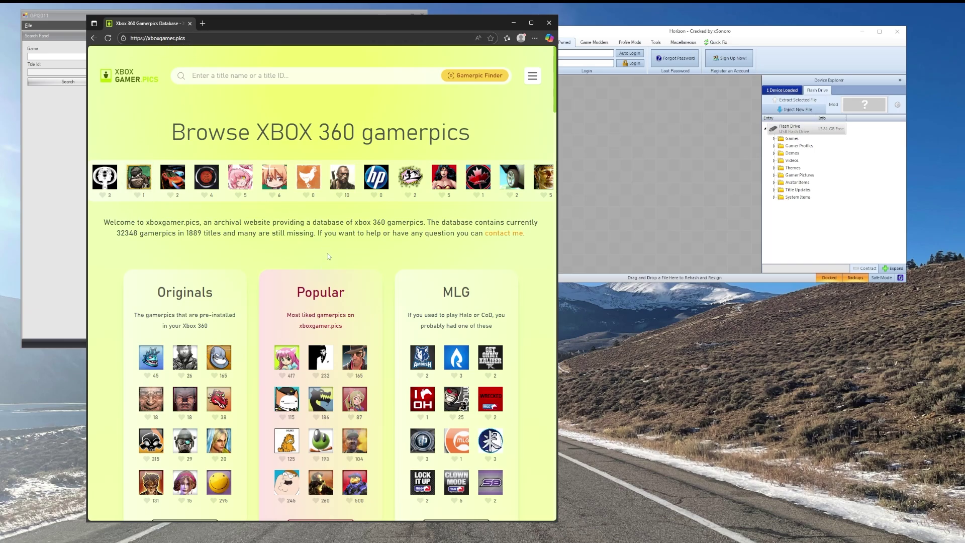
{"action": "scroll", "coordinate": [327, 256], "scroll_direction": "down", "scroll_amount": 5}
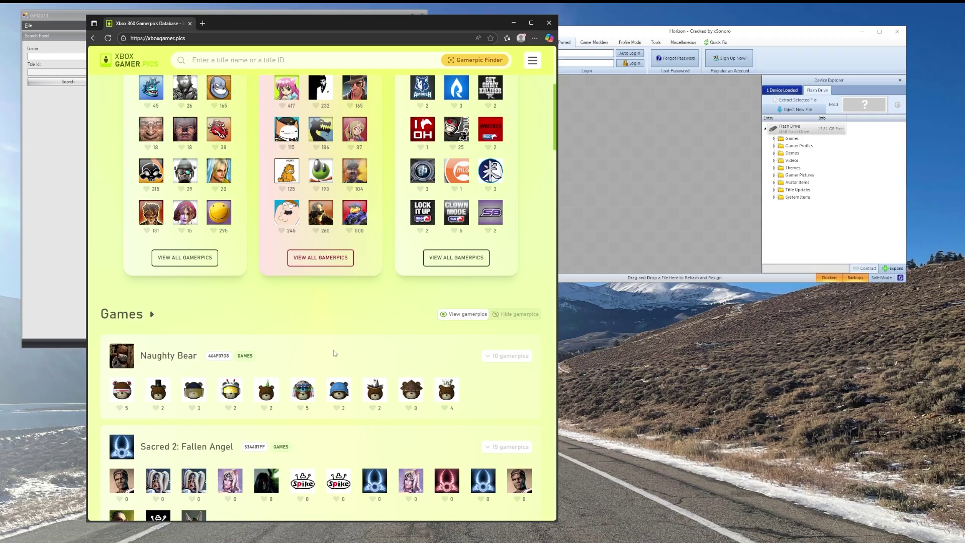
{"action": "scroll", "coordinate": [336, 352], "scroll_direction": "down", "scroll_amount": 3}
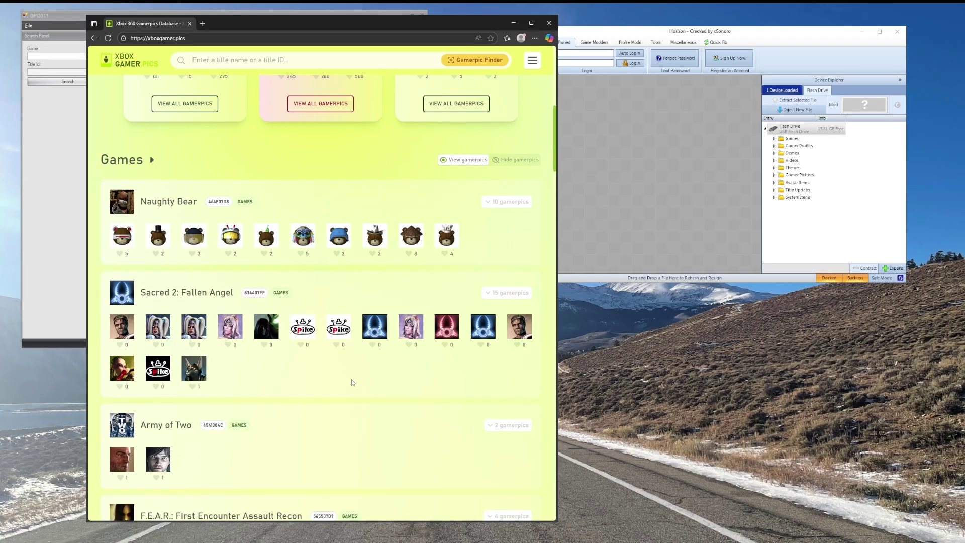
{"action": "scroll", "coordinate": [351, 380], "scroll_direction": "up", "scroll_amount": 9}
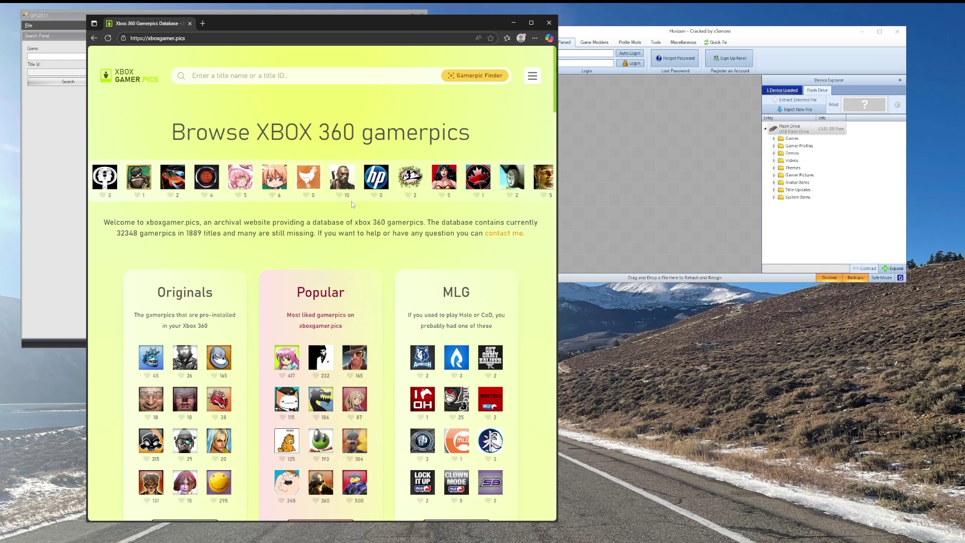
Search xboxgamer.pics for "target", expand the Target Holiday gamerpics, and place the browser window beside GPI2011.
{"action": "left_click", "coordinate": [305, 75]}
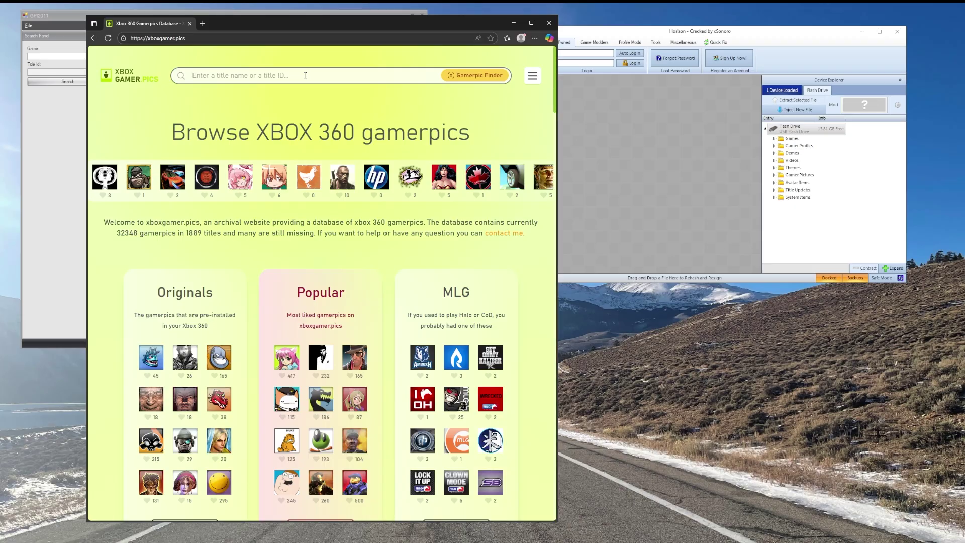
{"action": "type", "text": "target"}
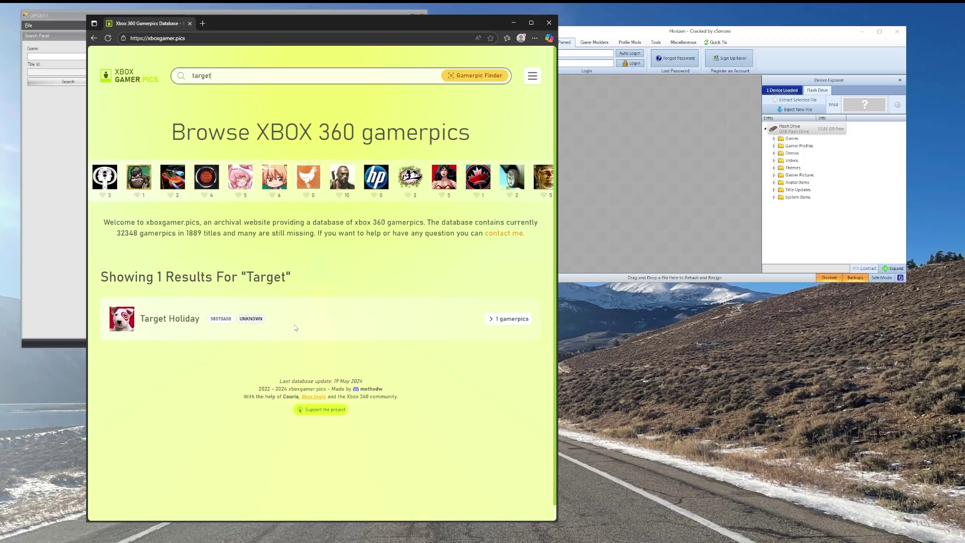
{"action": "left_click", "coordinate": [515, 325]}
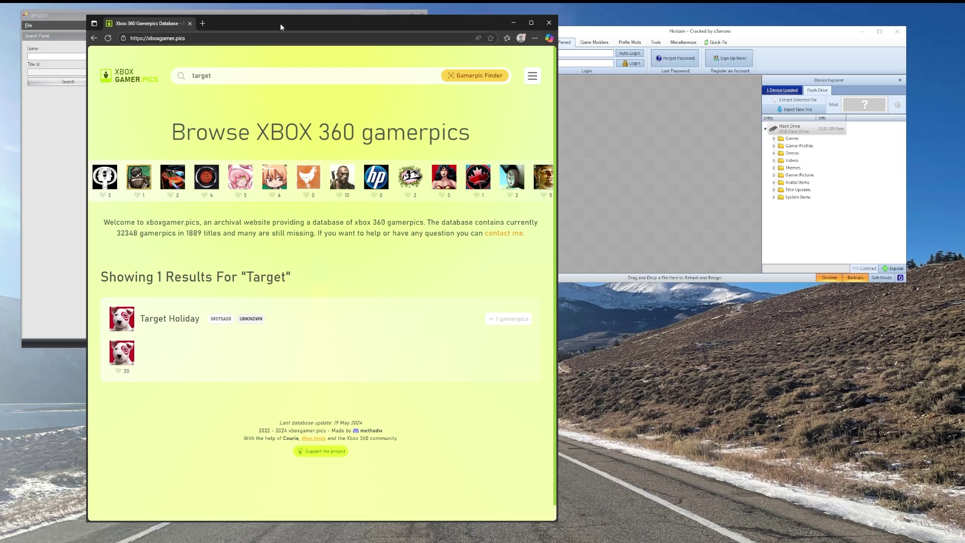
{"action": "left_click_drag", "start_coordinate": [280, 23], "coordinate": [653, 31]}
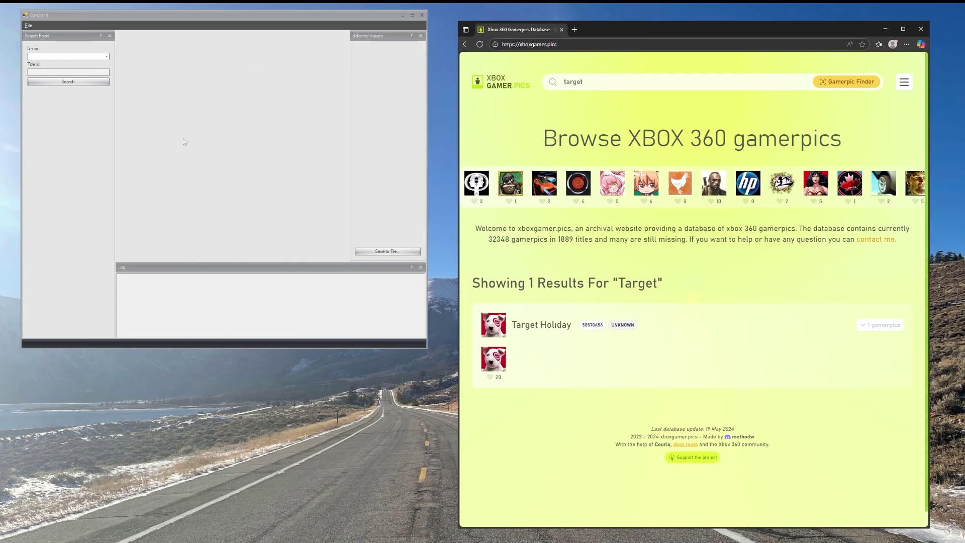
Switch to GPI2011 and look through its list of games and title IDs in an enlarged view.
{"action": "left_click", "coordinate": [163, 115]}
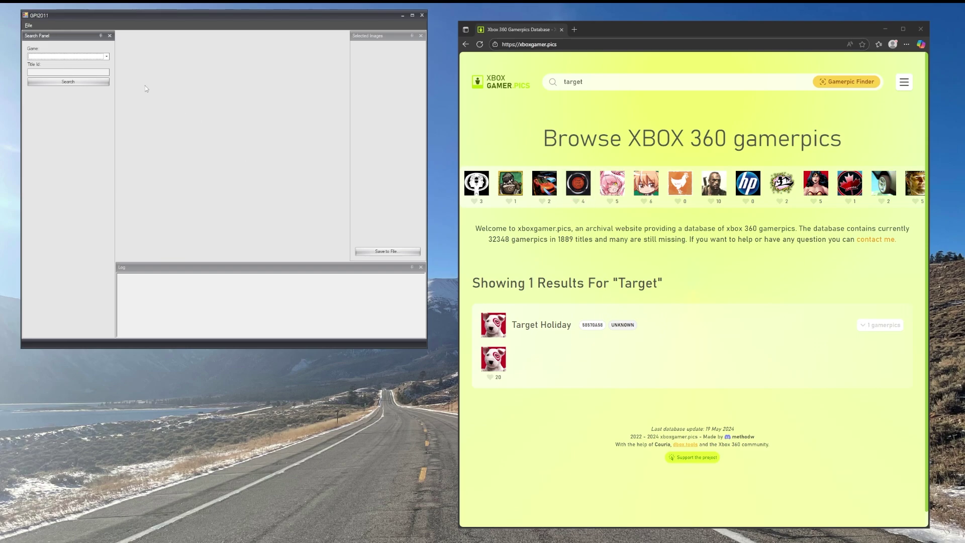
{"action": "left_click", "coordinate": [107, 58]}
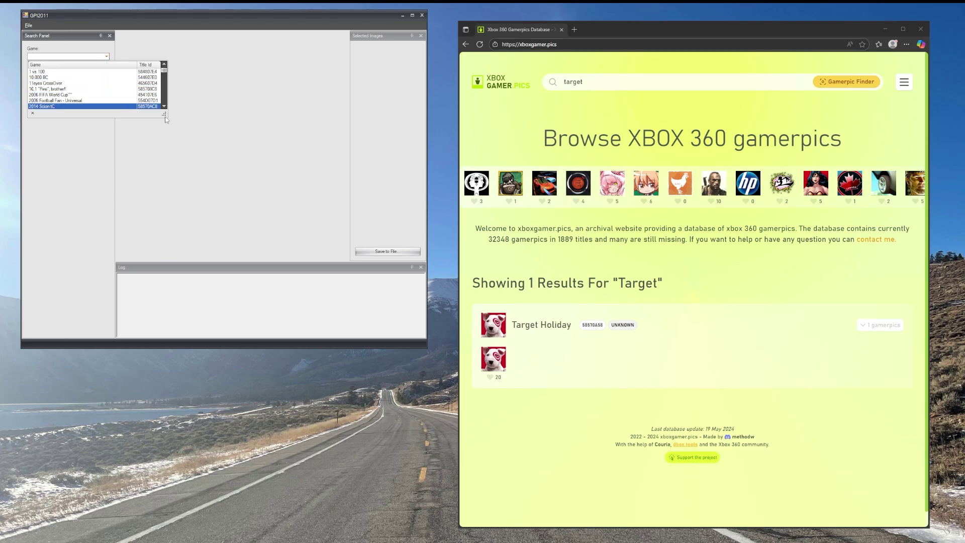
{"action": "left_click_drag", "start_coordinate": [164, 114], "coordinate": [178, 320]}
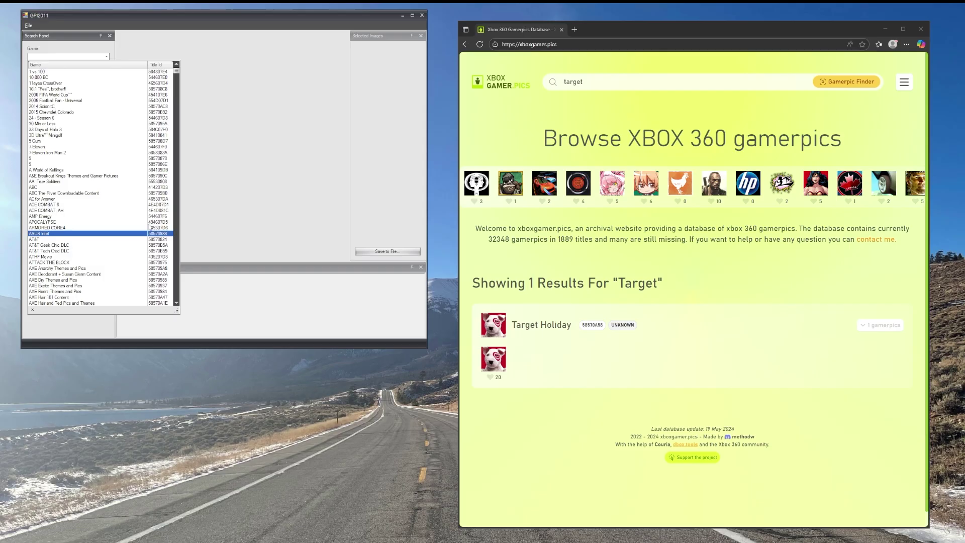
{"action": "left_click", "coordinate": [250, 97]}
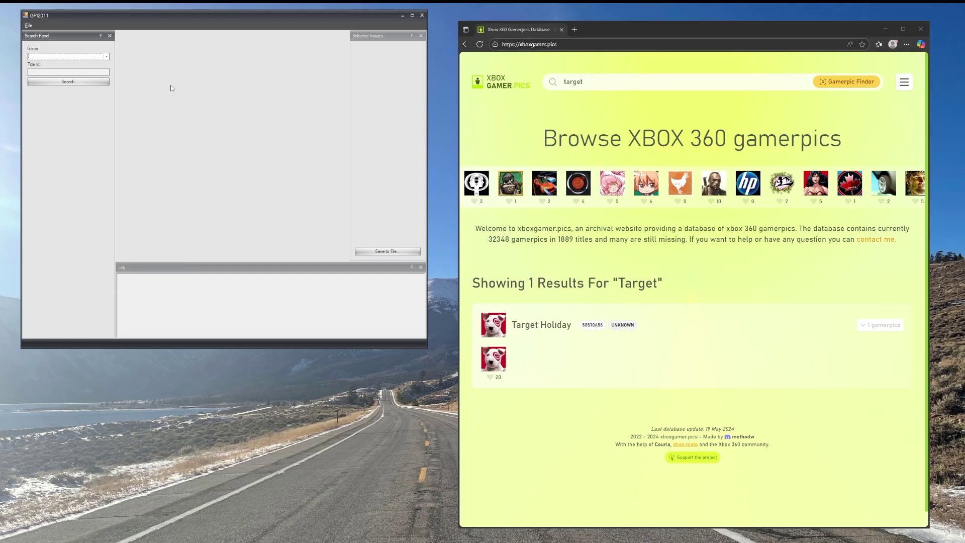
Add a game named Target Holiday with title ID 58570A58 and its box art URL to GPI2011.
{"action": "left_click", "coordinate": [29, 26]}
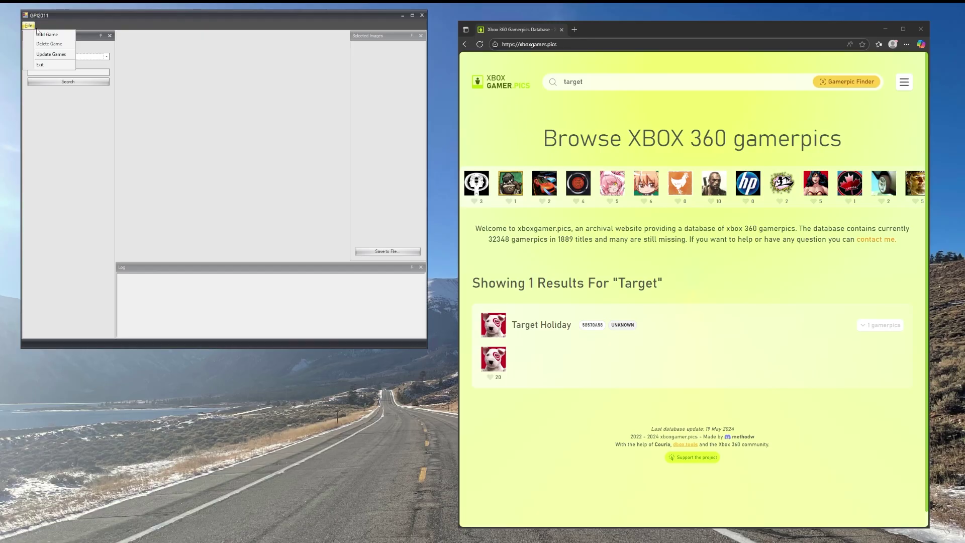
{"action": "left_click", "coordinate": [47, 35]}
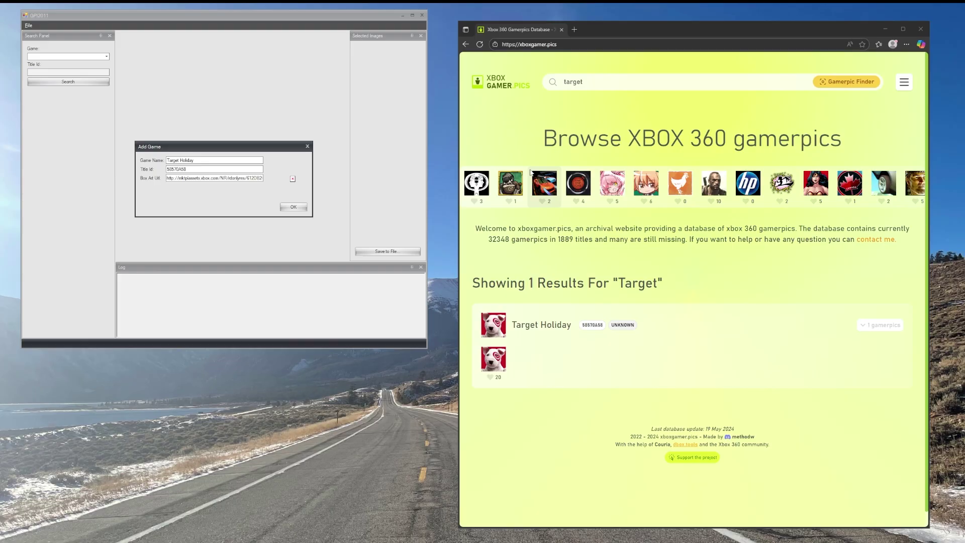
{"action": "left_click", "coordinate": [295, 208]}
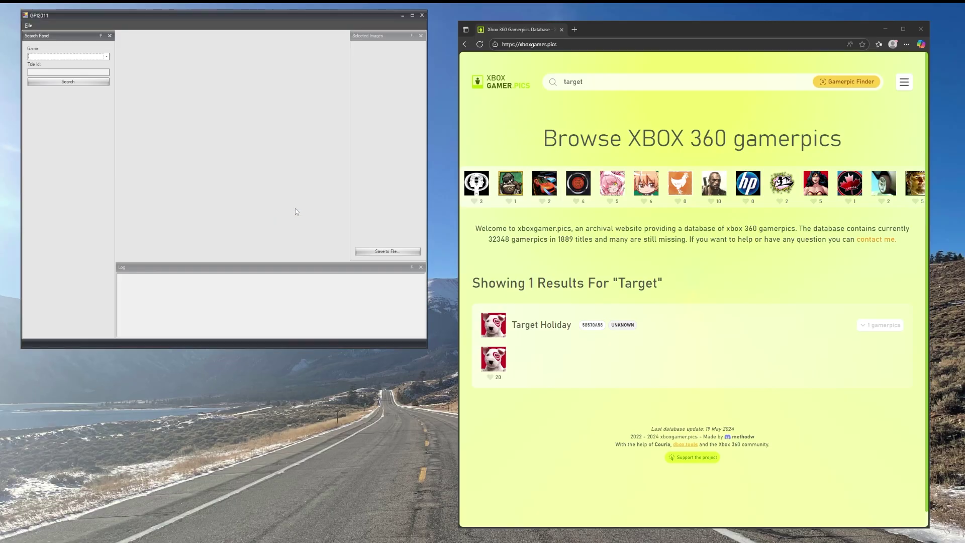
Update the games in GPI2011 and check the update entry in the log.
{"action": "left_click", "coordinate": [29, 25]}
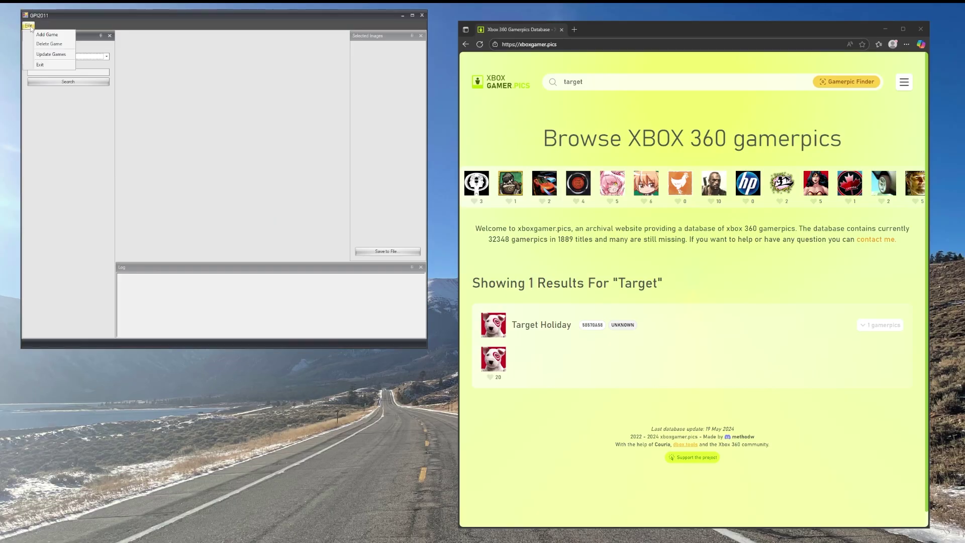
{"action": "left_click", "coordinate": [51, 54]}
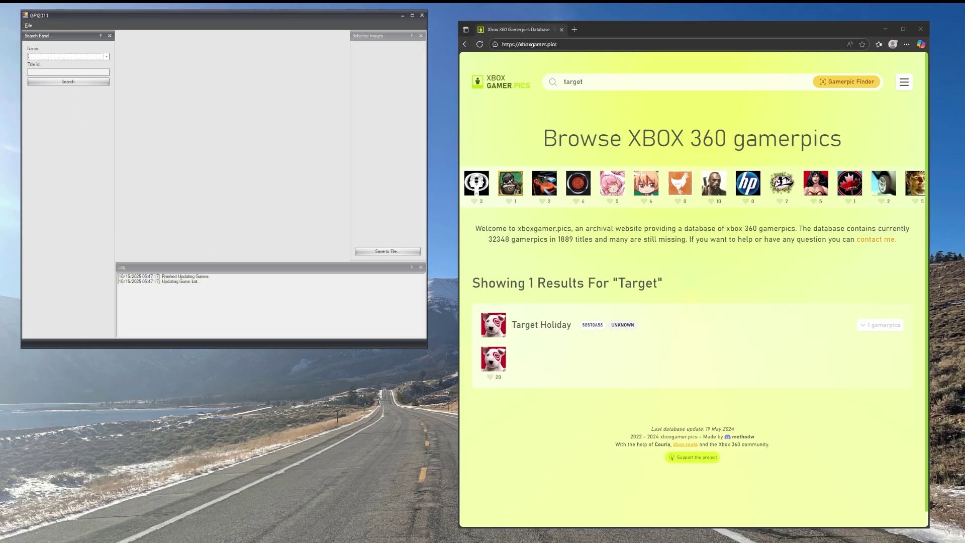
{"action": "left_click_drag", "start_coordinate": [162, 277], "coordinate": [208, 278]}
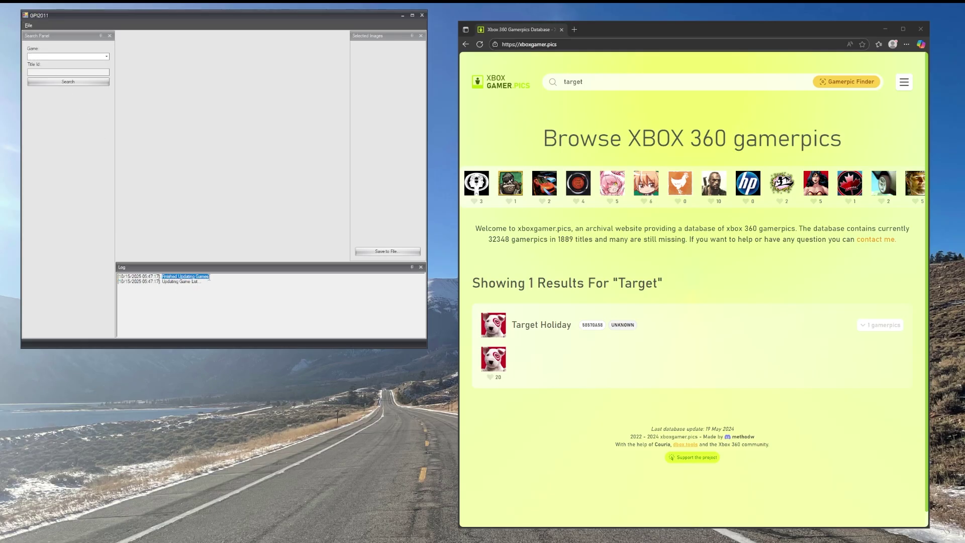
{"action": "left_click", "coordinate": [204, 289]}
Find the Target Holiday game with "target", select it, and run the gamerpic search for it, restarting the search once.
{"action": "left_click", "coordinate": [73, 56]}
{"action": "left_click", "coordinate": [43, 58]}
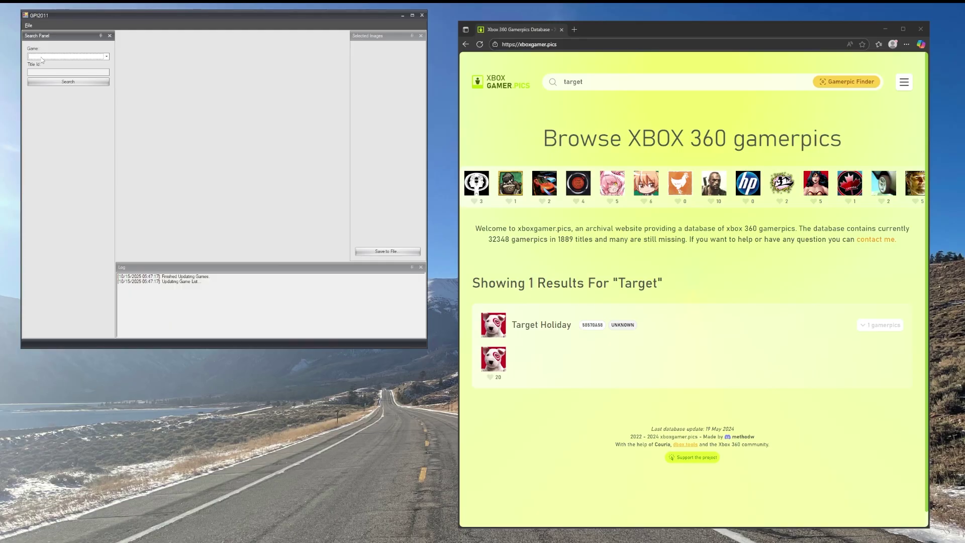
{"action": "type", "text": "target"}
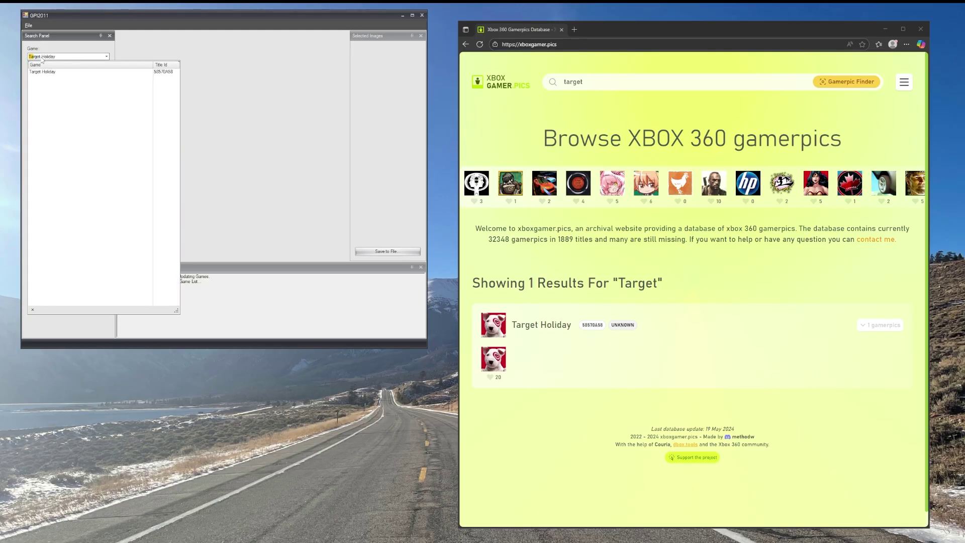
{"action": "left_click", "coordinate": [42, 71]}
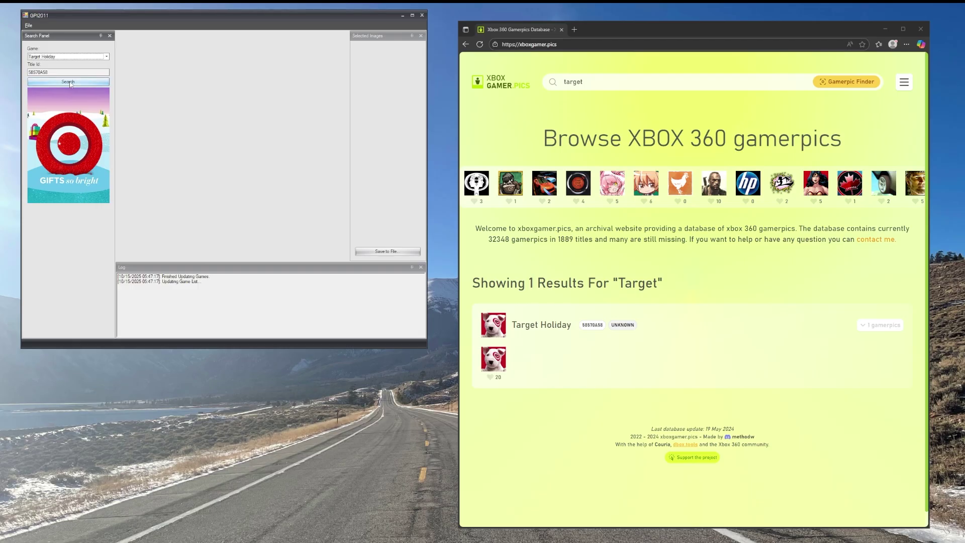
{"action": "left_click", "coordinate": [71, 84]}
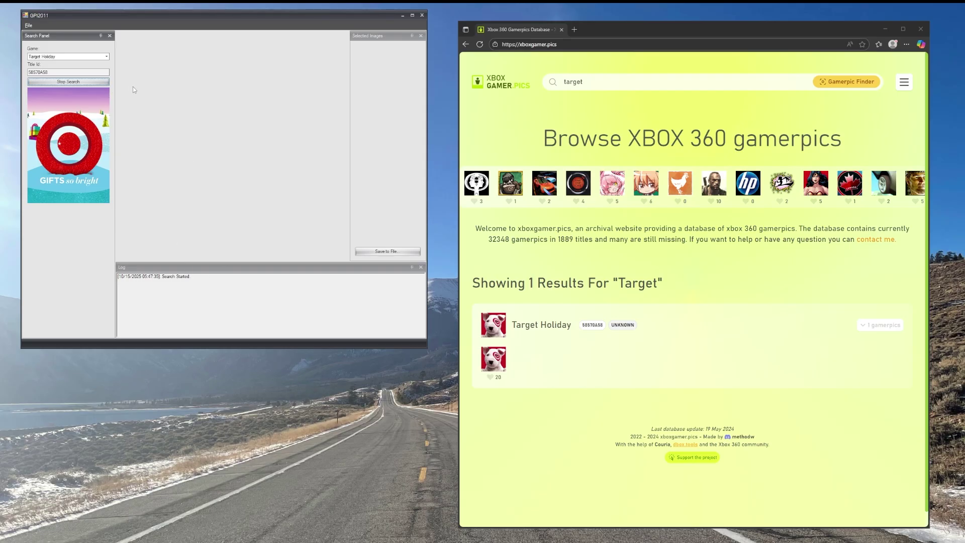
{"action": "left_click", "coordinate": [71, 83]}
{"action": "left_click", "coordinate": [70, 82]}
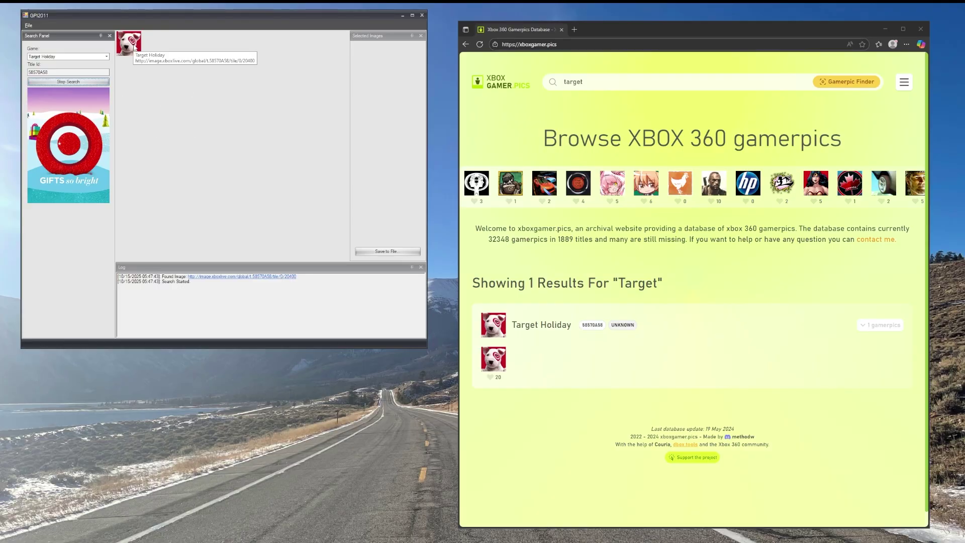
Add the Target Holiday dog gamerpic to the selected images and save it to Downloads as "Target Holiday".
{"action": "double_click", "coordinate": [135, 48]}
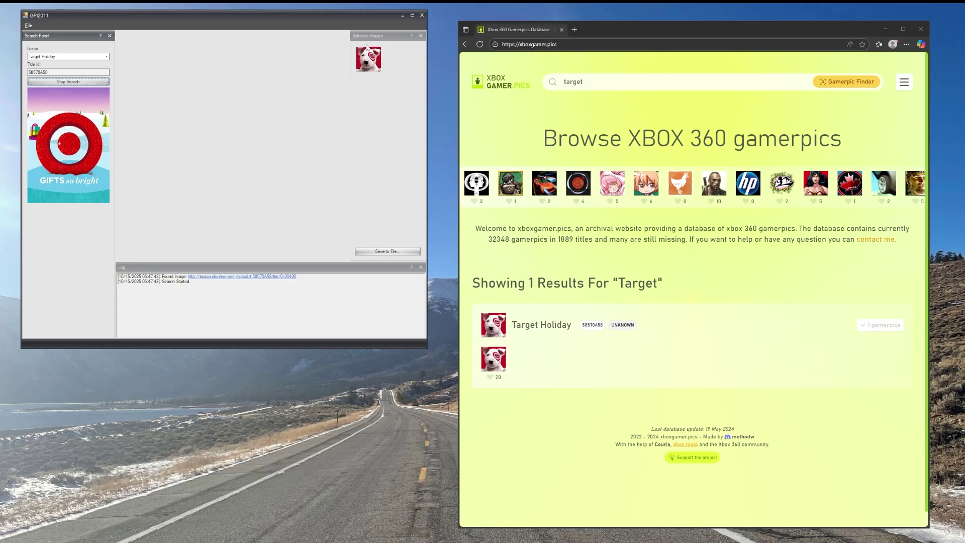
{"action": "left_click", "coordinate": [395, 251]}
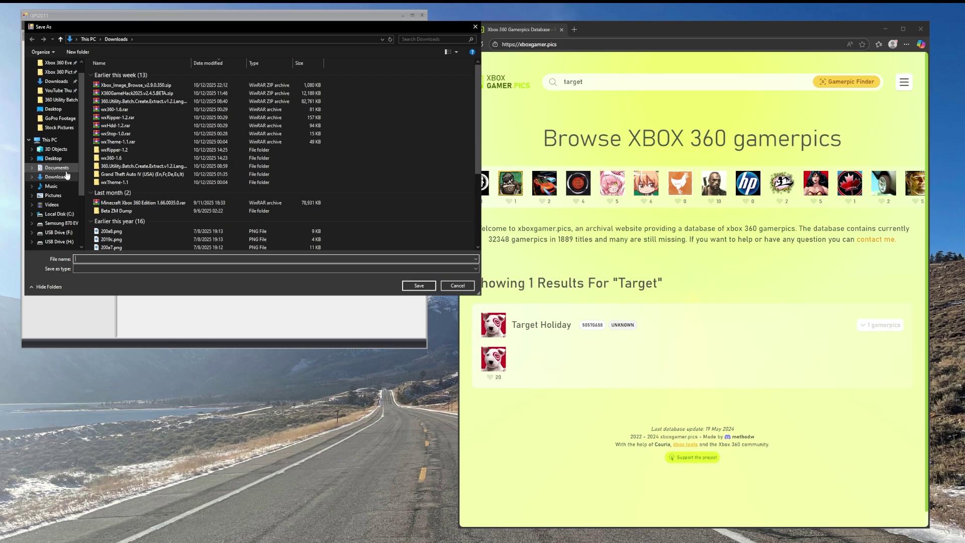
{"action": "left_click", "coordinate": [67, 176]}
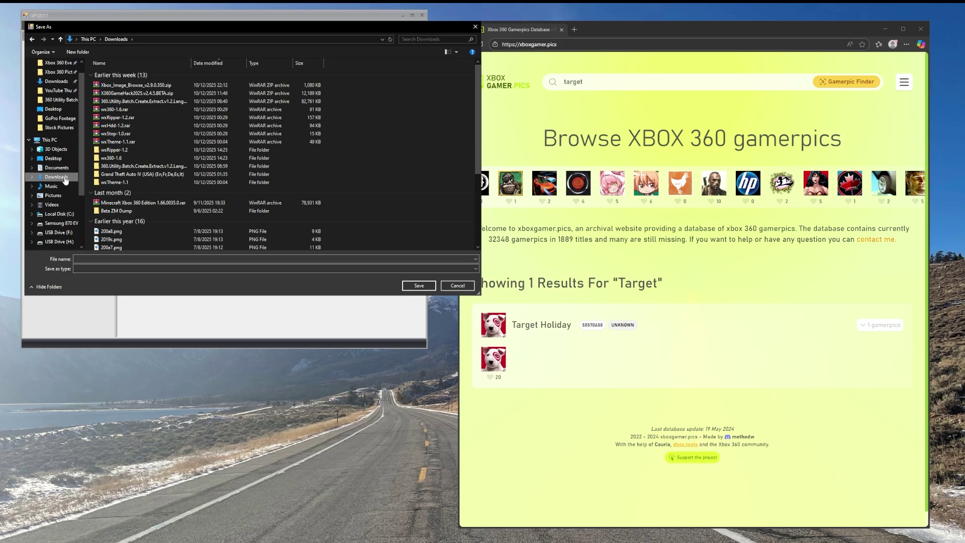
{"action": "left_click", "coordinate": [111, 260]}
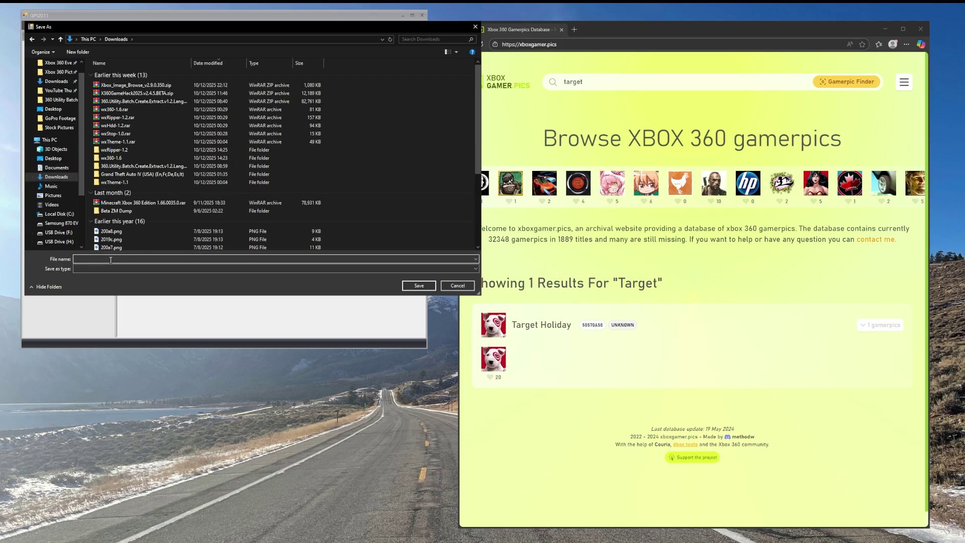
{"action": "type", "text": "Target Holiday"}
{"action": "left_click", "coordinate": [423, 286]}
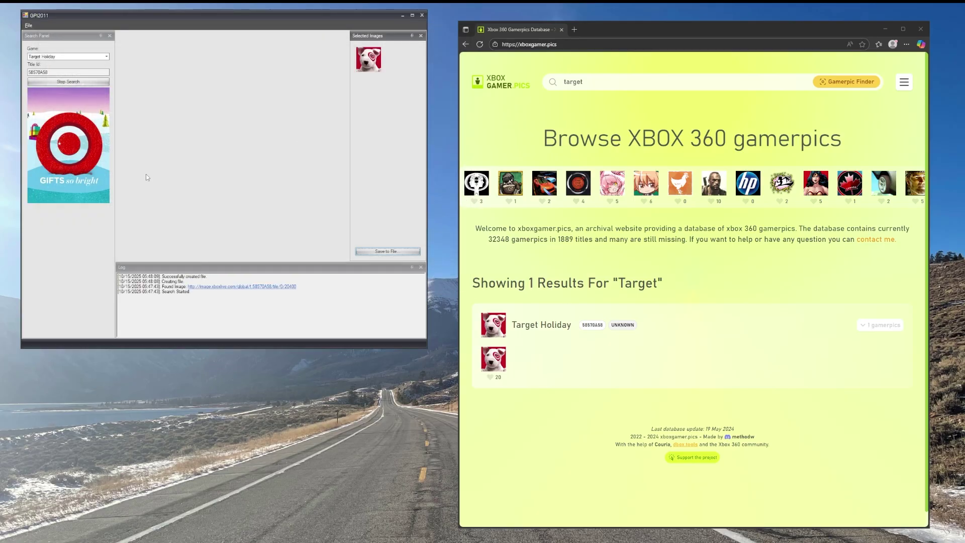
{"action": "left_click_drag", "start_coordinate": [161, 277], "coordinate": [207, 277]}
{"action": "left_click", "coordinate": [217, 280]}
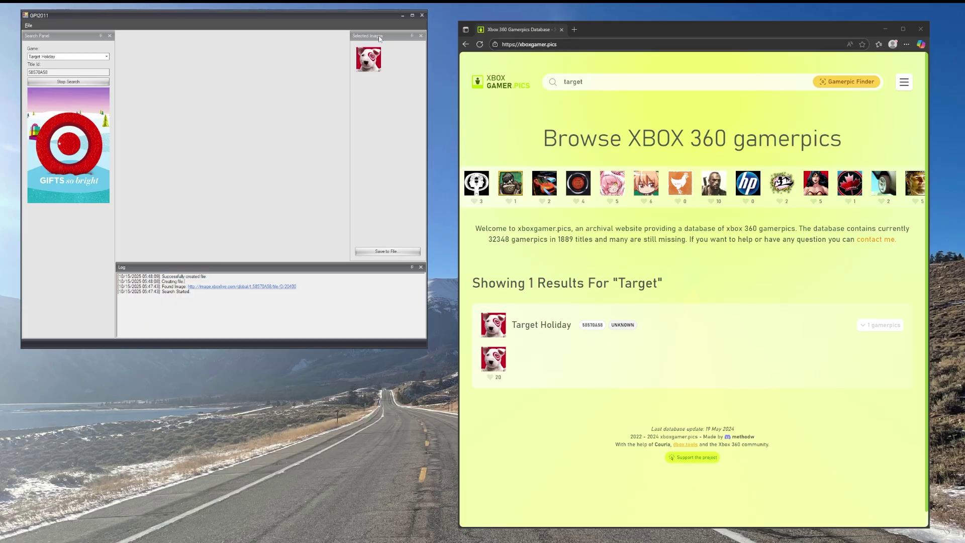
Minimize GPI2011 and the browser, and load the Target Holiday file from the Downloads folder into Horizon.
{"action": "left_click", "coordinate": [403, 16]}
{"action": "left_click_drag", "start_coordinate": [617, 21], "coordinate": [218, 28]}
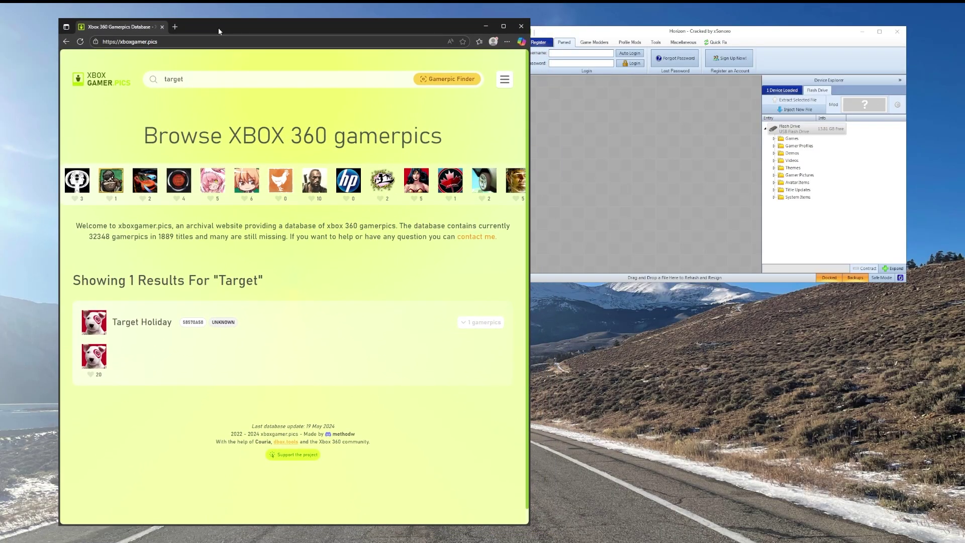
{"action": "left_click", "coordinate": [485, 25]}
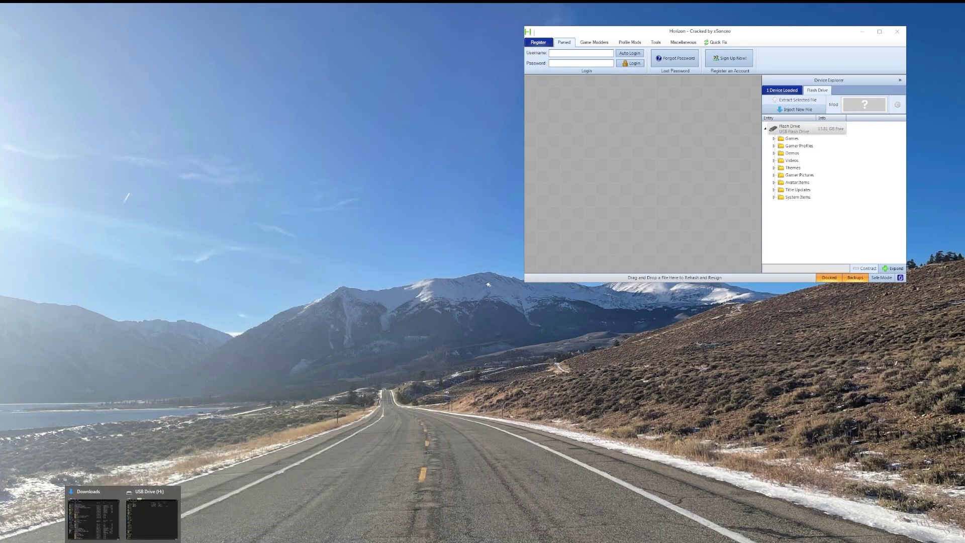
{"action": "left_click", "coordinate": [93, 511]}
{"action": "left_click", "coordinate": [128, 74]}
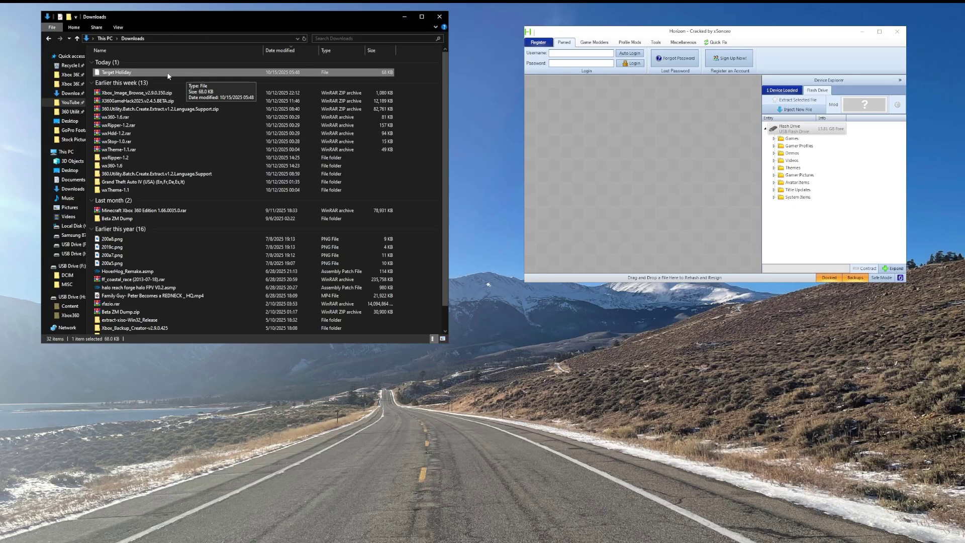
{"action": "left_click_drag", "start_coordinate": [168, 75], "coordinate": [629, 159]}
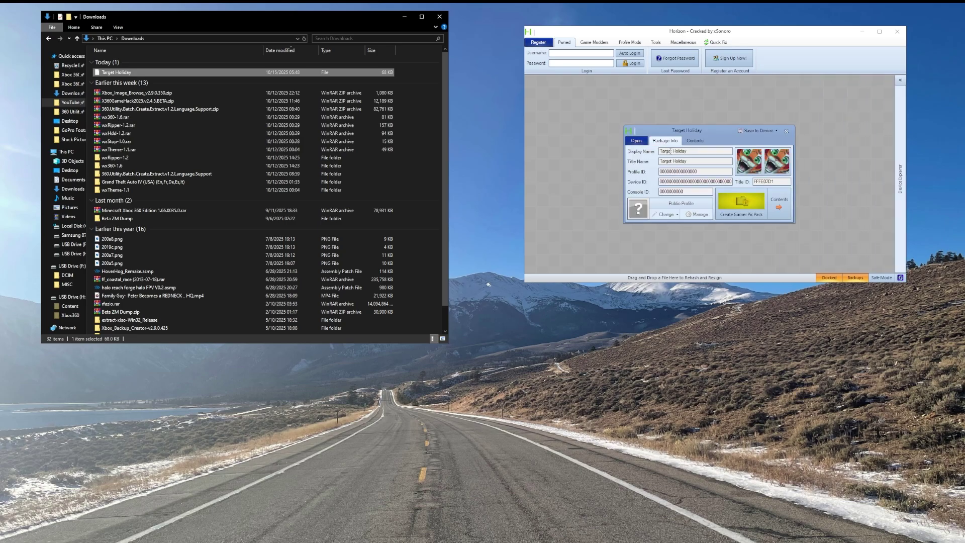
Start a gamer pic pack, add the Target Holiday dog gamerpic to it, and name the pack "Target Holiday".
{"action": "left_click", "coordinate": [739, 212]}
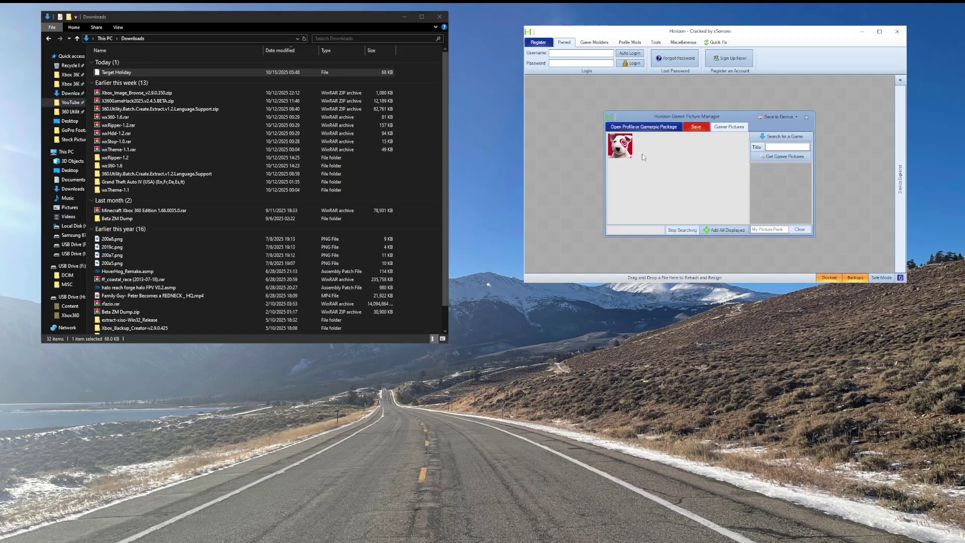
{"action": "double_click", "coordinate": [623, 147]}
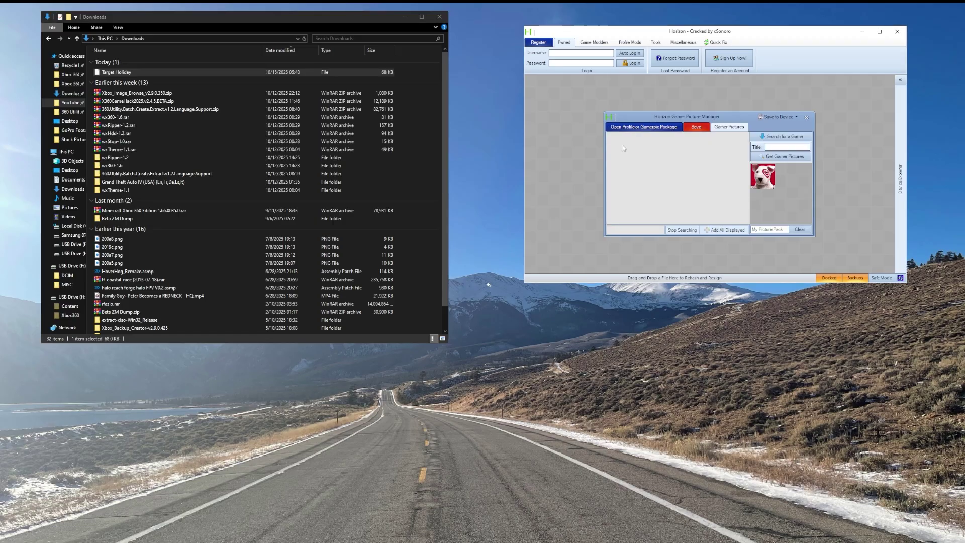
{"action": "left_click", "coordinate": [769, 229]}
{"action": "type", "text": "Target Holiday"}
Save the Target Holiday picture pack to the flash drive and dismiss the transfer message.
{"action": "left_click", "coordinate": [776, 120]}
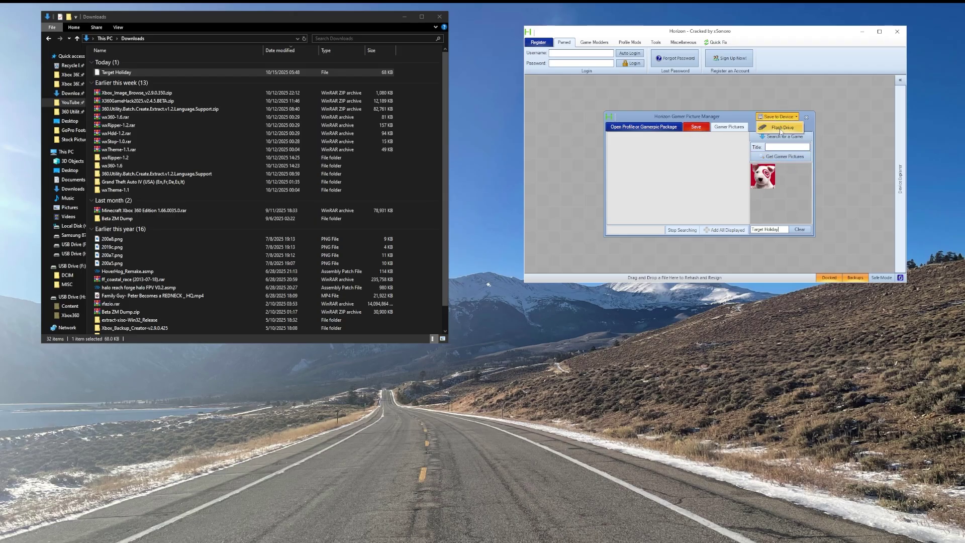
{"action": "left_click", "coordinate": [781, 128]}
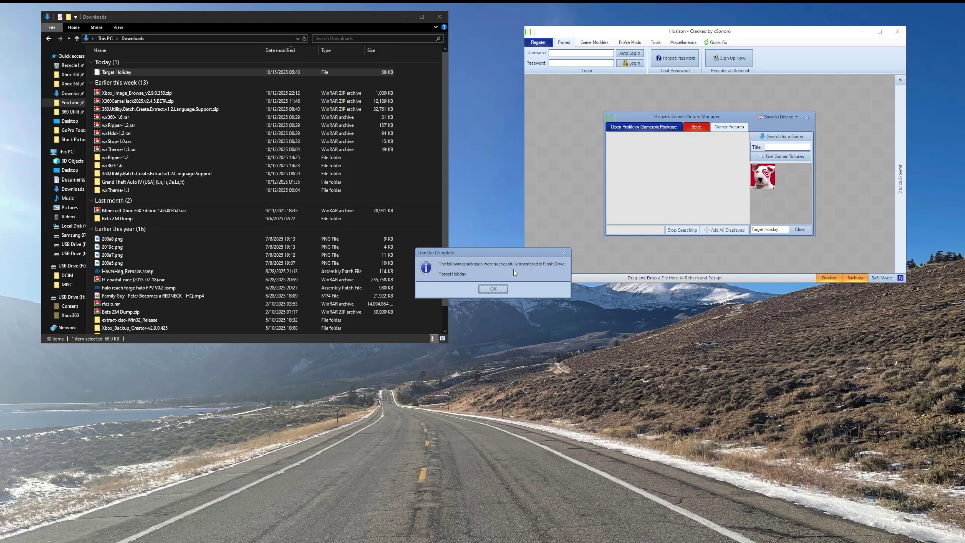
{"action": "left_click", "coordinate": [497, 289]}
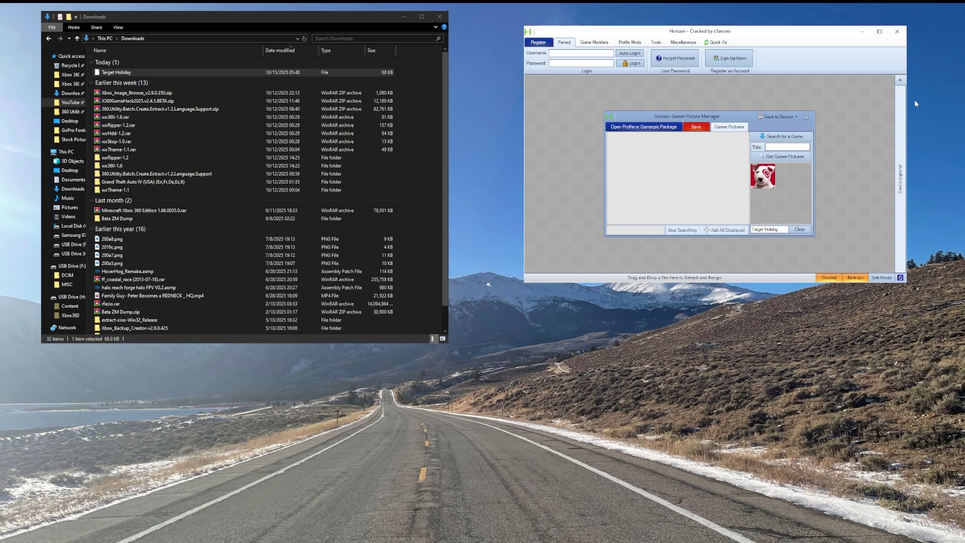
Close the Gamer Picture Manager and inspect the Target Holiday pack under the flash drive's Gamer Pictures in Device Explorer.
{"action": "left_click", "coordinate": [807, 118]}
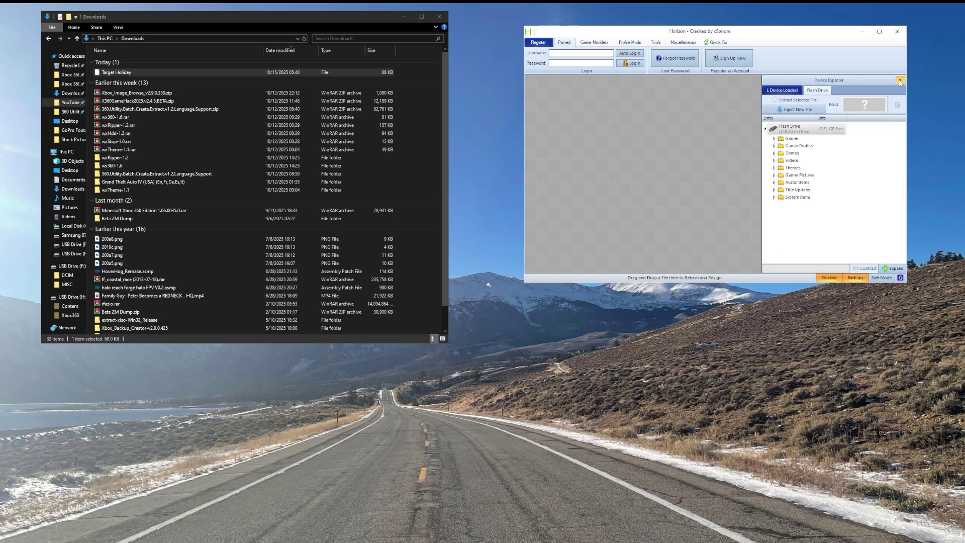
{"action": "left_click", "coordinate": [775, 175]}
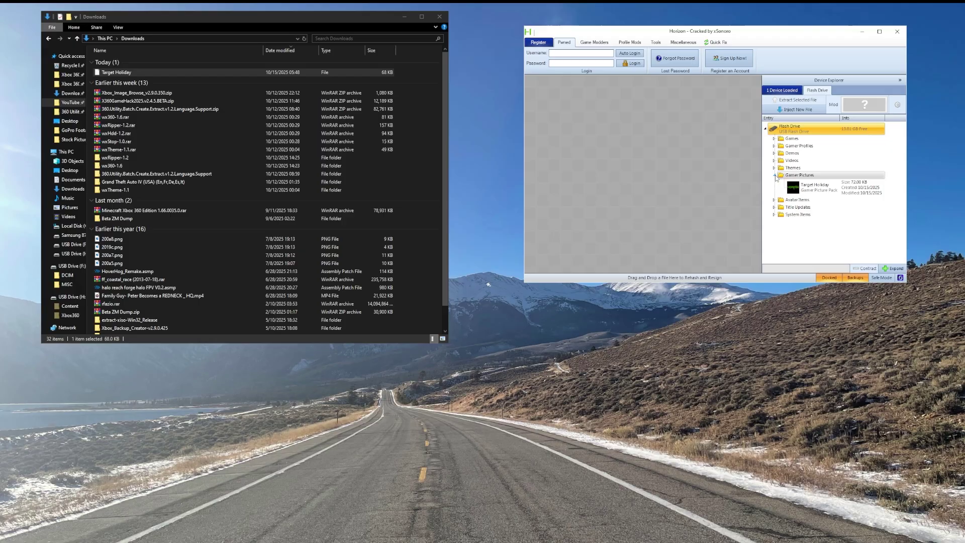
{"action": "left_click", "coordinate": [813, 188]}
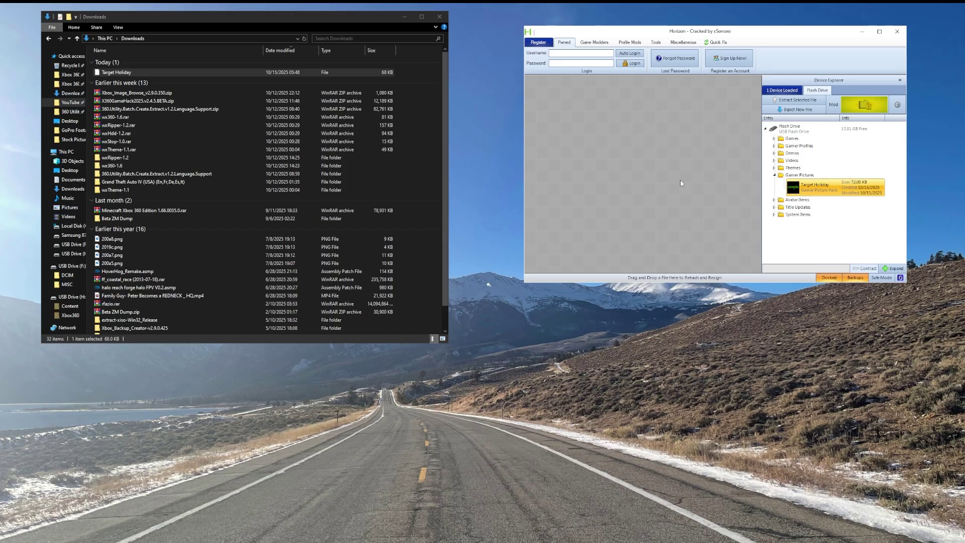
{"action": "key", "text": "alt+Tab"}
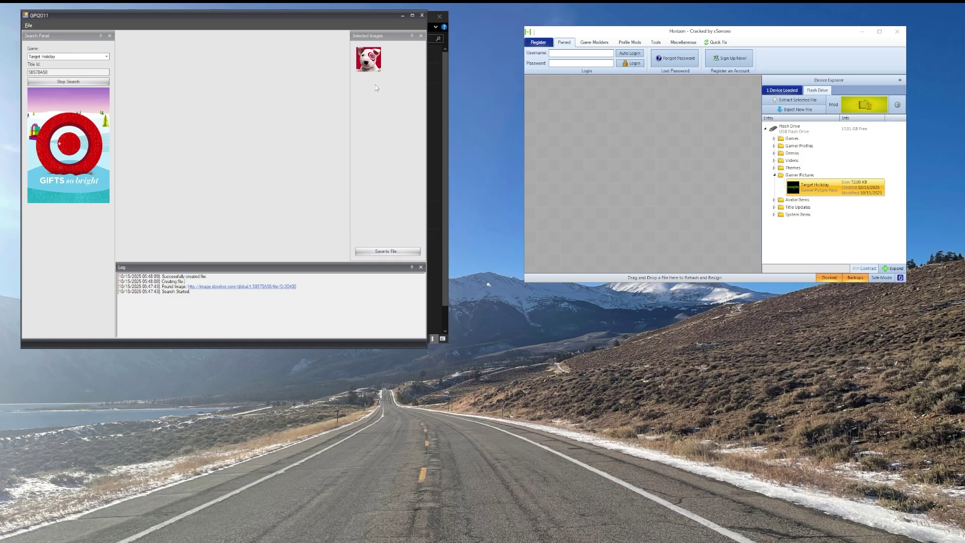
{"action": "left_click", "coordinate": [402, 16]}
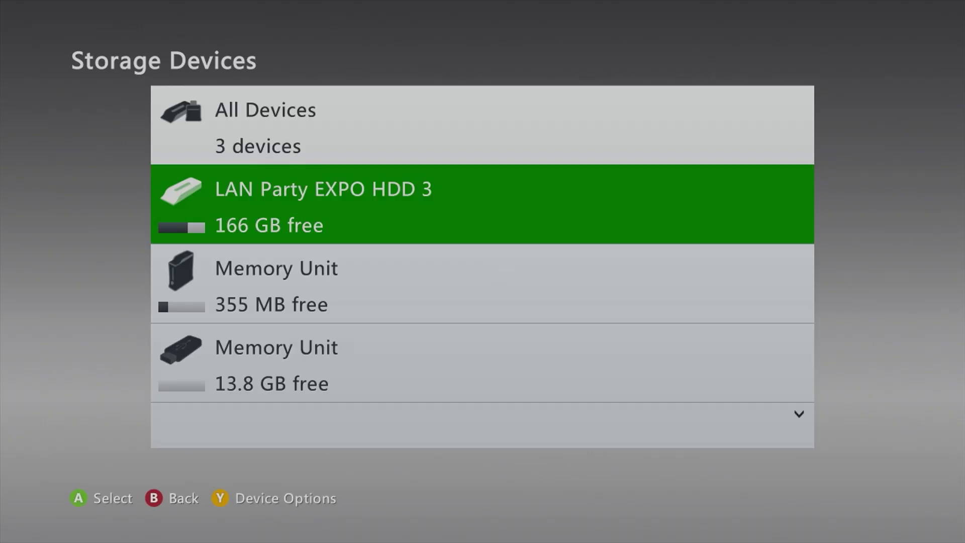
On the Xbox 360, highlight the USB Memory Unit in Storage Devices, and open the profile's gamer picture selection.
{"action": "key", "text": "Down"}
{"action": "key", "text": "Down"}
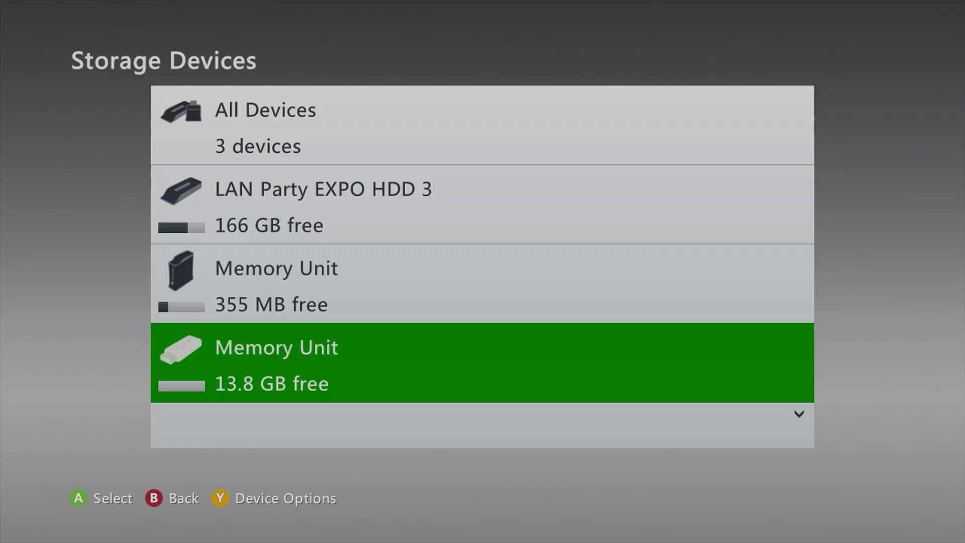
{"action": "key", "text": "super"}
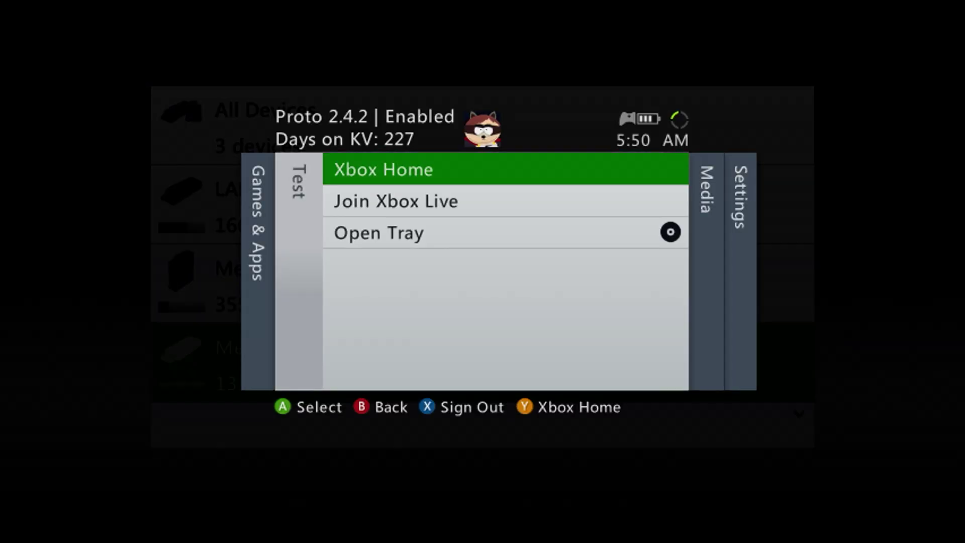
{"action": "key", "text": "Right"}
{"action": "key", "text": "Right"}
{"action": "key", "text": "Return"}
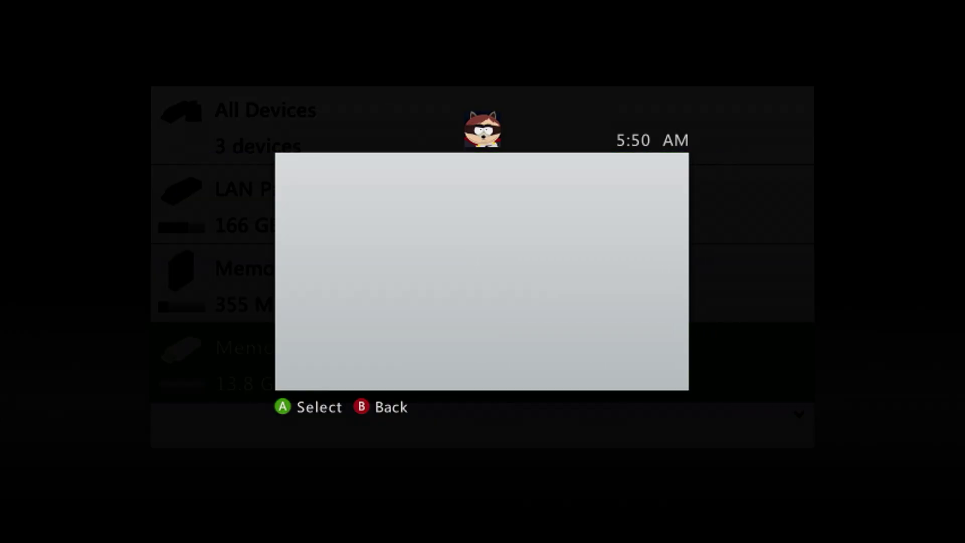
{"action": "key", "text": "Down"}
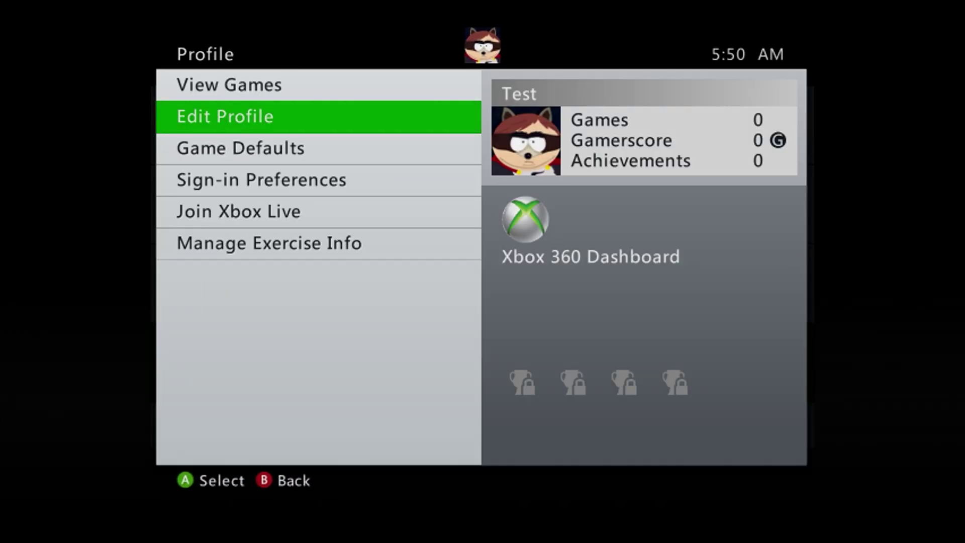
{"action": "key", "text": "Return"}
{"action": "key", "text": "Return"}
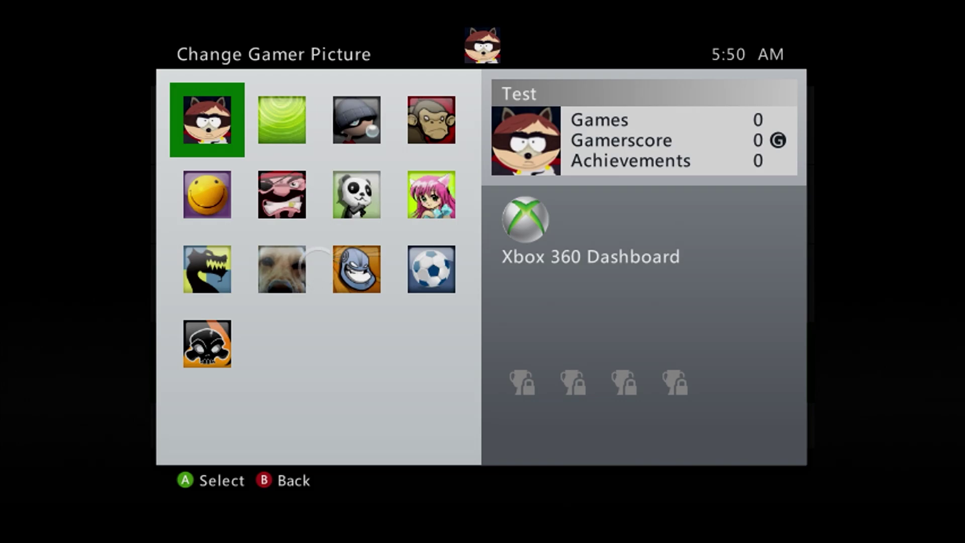
Browse the available gamer pictures on the console for the Target Holiday dog.
{"action": "key", "text": "Down"}
{"action": "key", "text": "Down"}
{"action": "key", "text": "Down"}
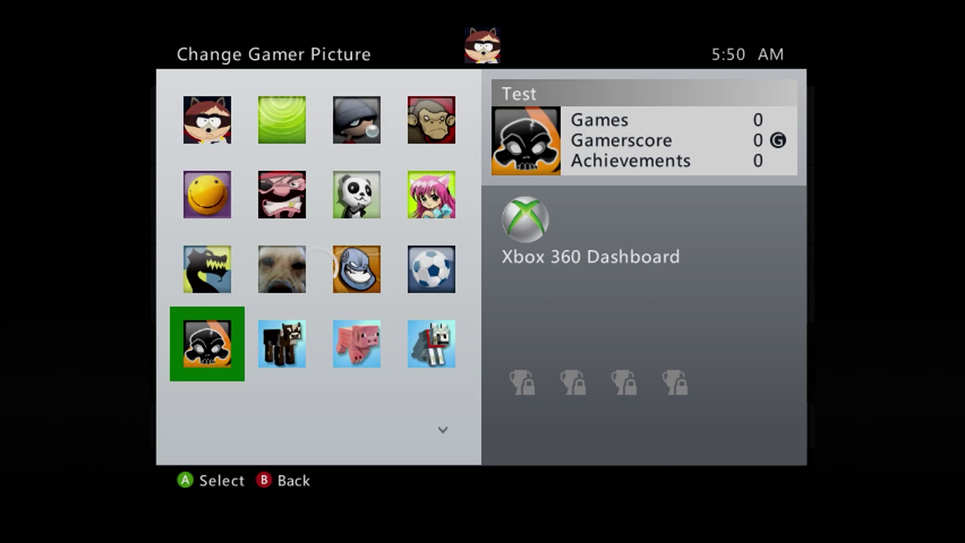
{"action": "key", "text": "Down"}
{"action": "key", "text": "Down"}
{"action": "key", "text": "Down"}
{"action": "key", "text": "Down"}
{"action": "key", "text": "Down"}
{"action": "key", "text": "Down"}
{"action": "key", "text": "Down"}
{"action": "key", "text": "Down"}
{"action": "key", "text": "Down"}
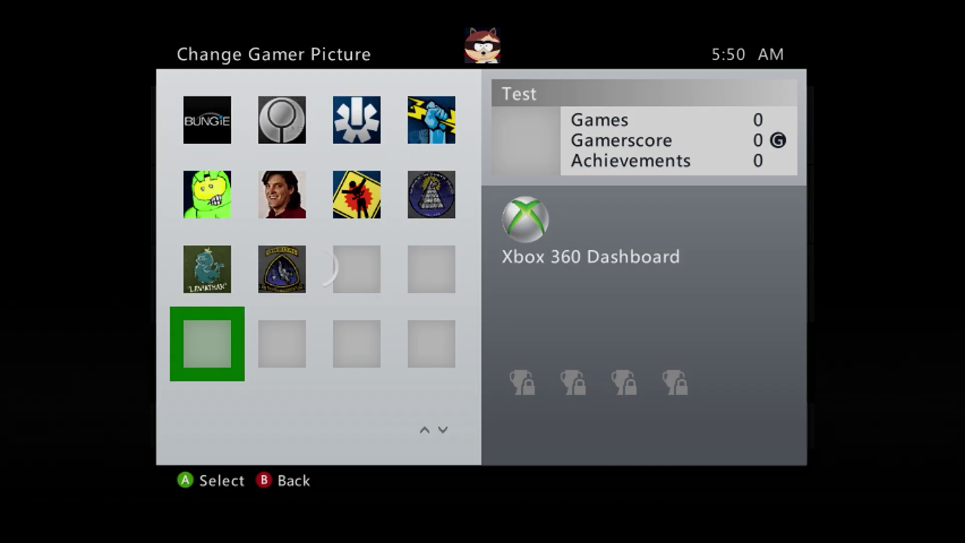
{"action": "key", "text": "Down"}
{"action": "key", "text": "Down"}
{"action": "key", "text": "Down"}
{"action": "key", "text": "Down"}
{"action": "key", "text": "Down"}
{"action": "key", "text": "Down"}
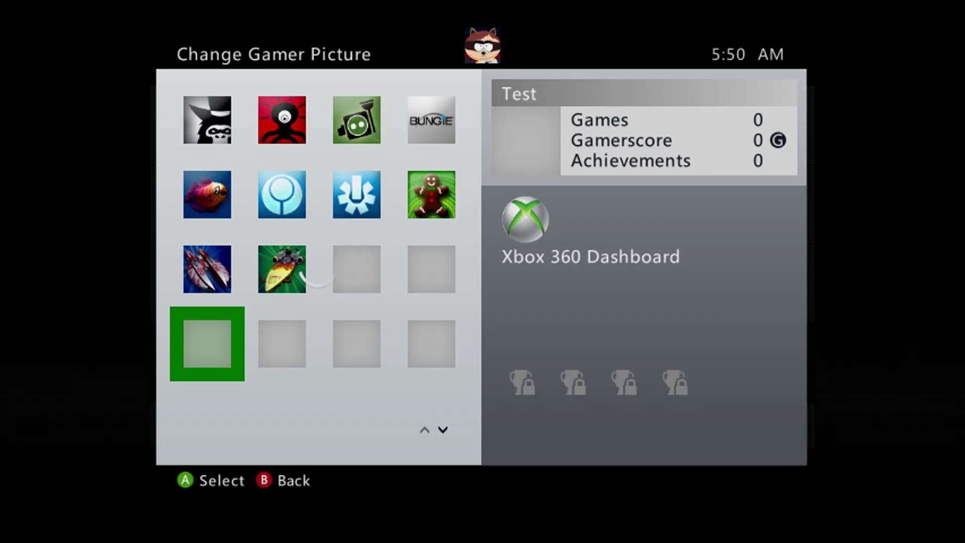
{"action": "key", "text": "Right"}
{"action": "key", "text": "Right"}
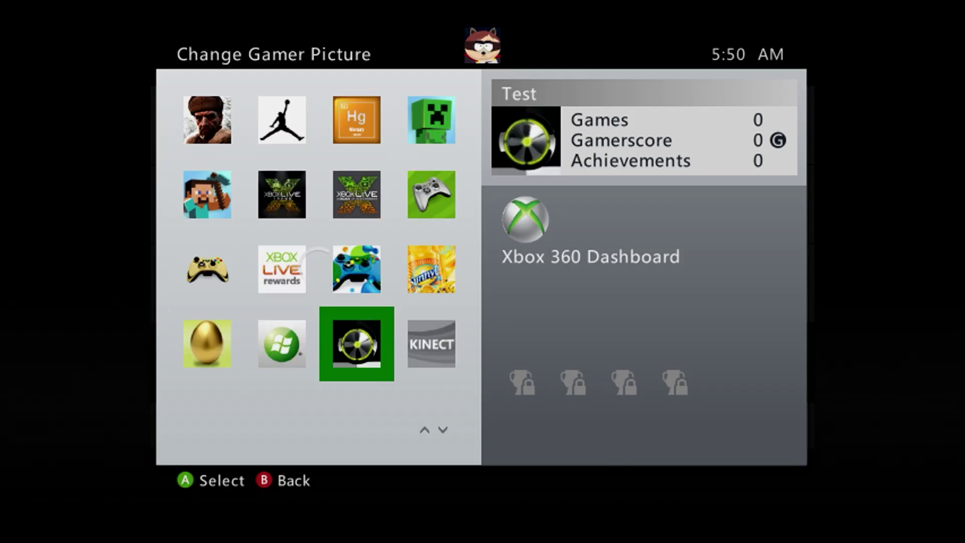
{"action": "key", "text": "Up"}
{"action": "key", "text": "Up"}
{"action": "key", "text": "Up"}
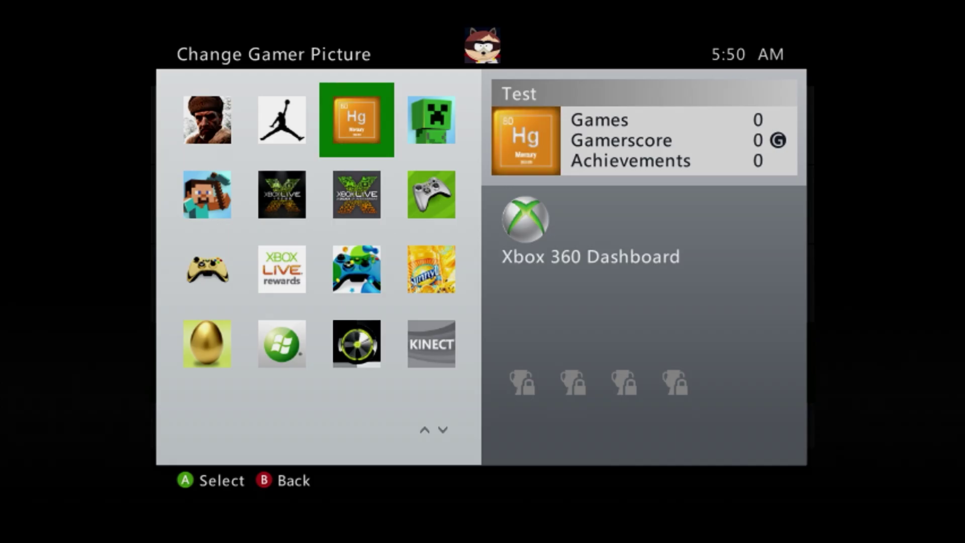
{"action": "key", "text": "Up"}
{"action": "key", "text": "Up"}
{"action": "key", "text": "Down"}
{"action": "key", "text": "Down"}
{"action": "key", "text": "Down"}
{"action": "key", "text": "Down"}
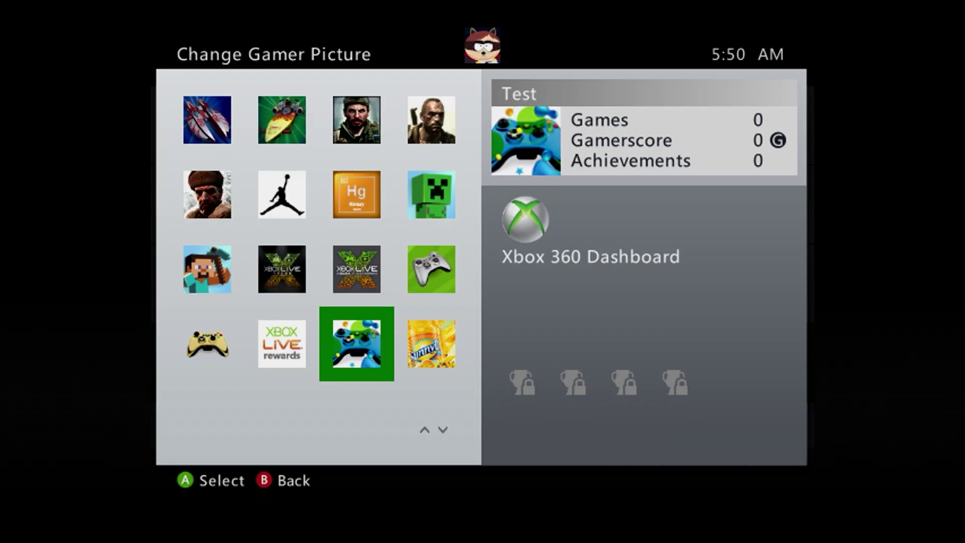
{"action": "key", "text": "Down"}
{"action": "key", "text": "Left"}
{"action": "key", "text": "Up"}
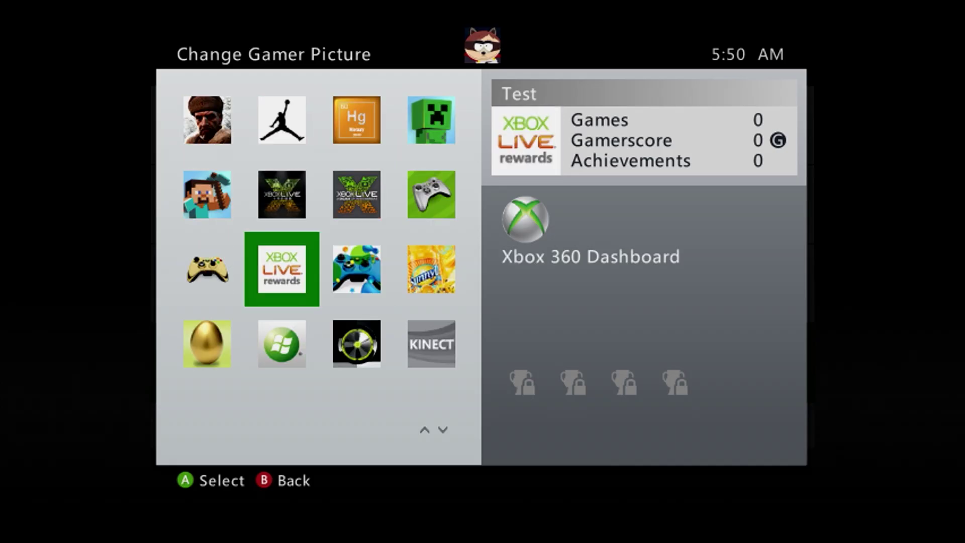
{"action": "key", "text": "Left"}
{"action": "key", "text": "Down"}
{"action": "key", "text": "Down"}
{"action": "key", "text": "Down"}
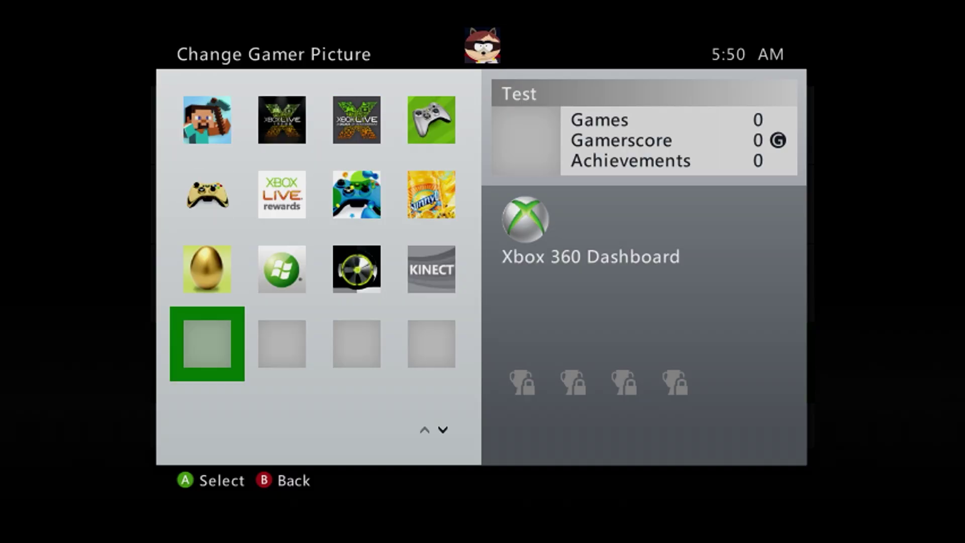
{"action": "key", "text": "Up"}
{"action": "key", "text": "Up"}
{"action": "key", "text": "Down"}
{"action": "key", "text": "Down"}
{"action": "key", "text": "Down"}
{"action": "key", "text": "Down"}
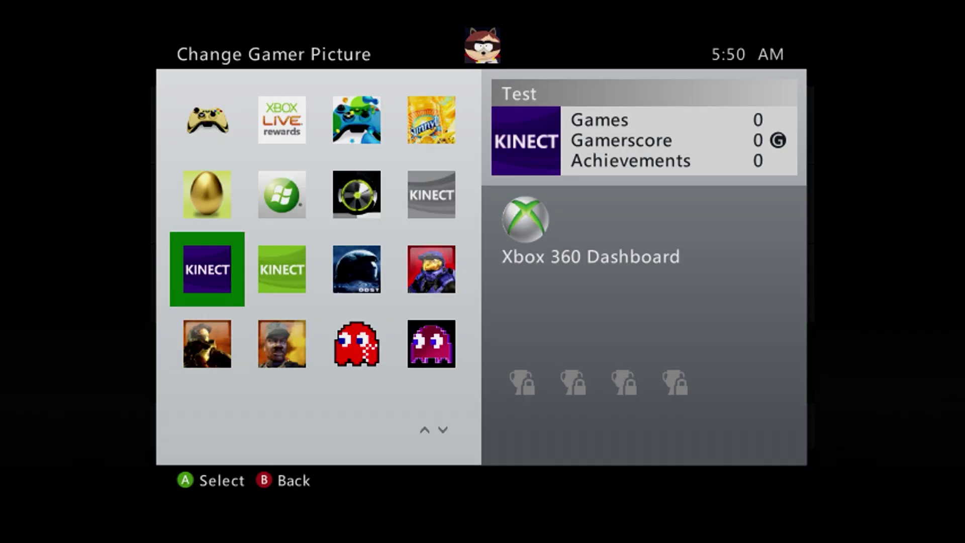
{"action": "key", "text": "Right"}
{"action": "key", "text": "Down"}
{"action": "key", "text": "Down"}
{"action": "key", "text": "Down"}
{"action": "key", "text": "Down"}
{"action": "key", "text": "Down"}
{"action": "key", "text": "Down"}
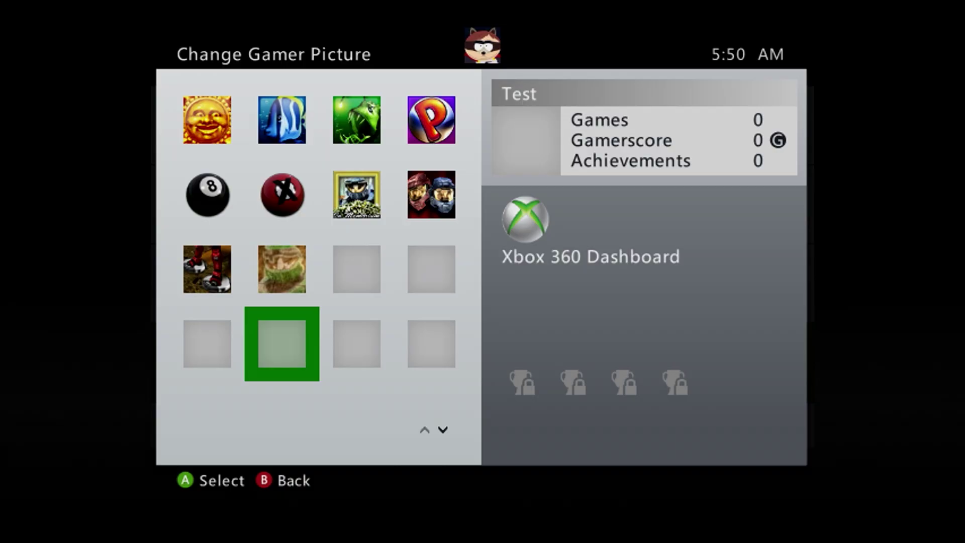
{"action": "key", "text": "Down"}
{"action": "key", "text": "Down"}
{"action": "key", "text": "Down"}
{"action": "key", "text": "Down"}
{"action": "key", "text": "Down"}
{"action": "key", "text": "Down"}
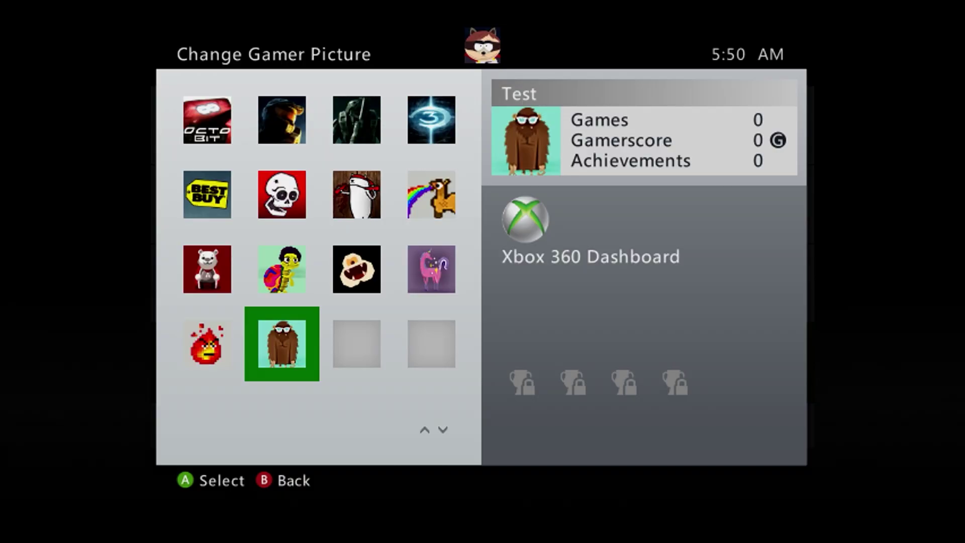
{"action": "key", "text": "Down"}
{"action": "key", "text": "Down"}
{"action": "key", "text": "Down"}
{"action": "key", "text": "Down"}
{"action": "key", "text": "Down"}
{"action": "key", "text": "Down"}
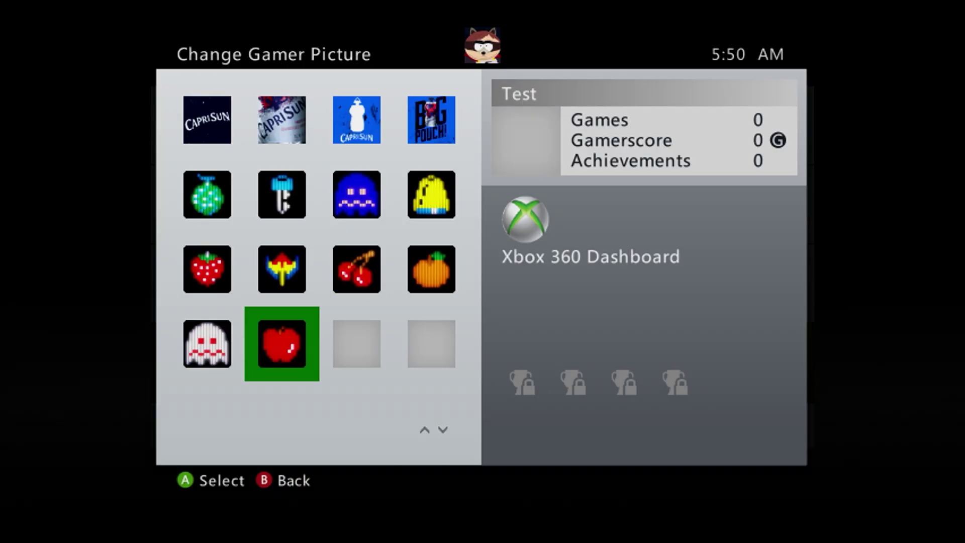
{"action": "key", "text": "Down"}
{"action": "key", "text": "Down"}
{"action": "key", "text": "Down"}
{"action": "key", "text": "Down"}
{"action": "key", "text": "Down"}
{"action": "key", "text": "Down"}
{"action": "key", "text": "Down"}
{"action": "key", "text": "Down"}
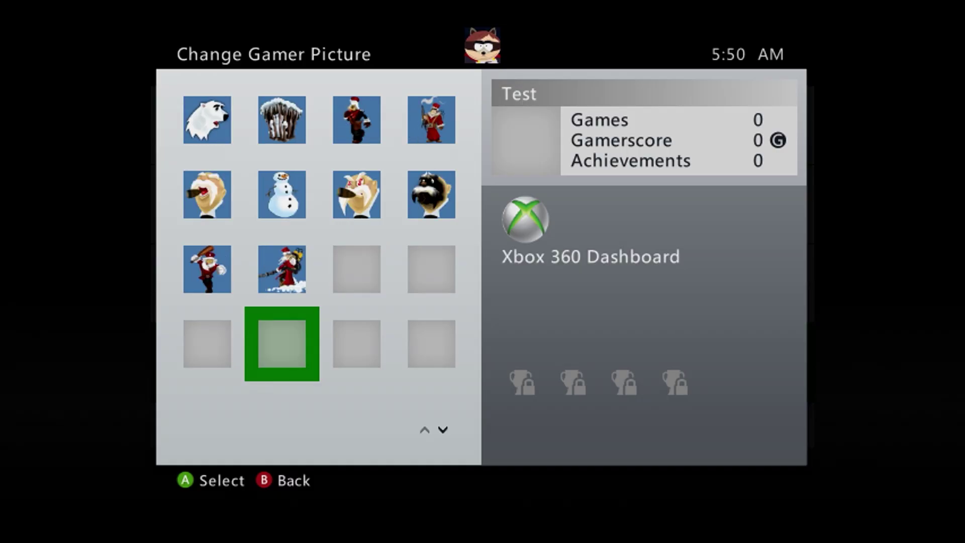
{"action": "key", "text": "Down"}
{"action": "key", "text": "Down"}
{"action": "key", "text": "Down"}
{"action": "key", "text": "Down"}
{"action": "key", "text": "Down"}
{"action": "key", "text": "Down"}
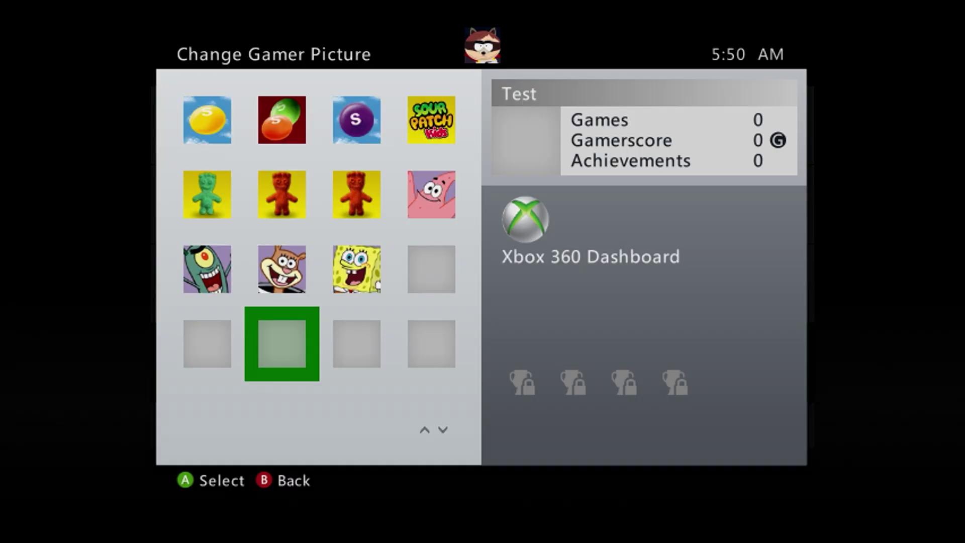
{"action": "key", "text": "Down"}
{"action": "key", "text": "Down"}
{"action": "key", "text": "Down"}
{"action": "key", "text": "Down"}
{"action": "key", "text": "Down"}
{"action": "key", "text": "Down"}
{"action": "key", "text": "Down"}
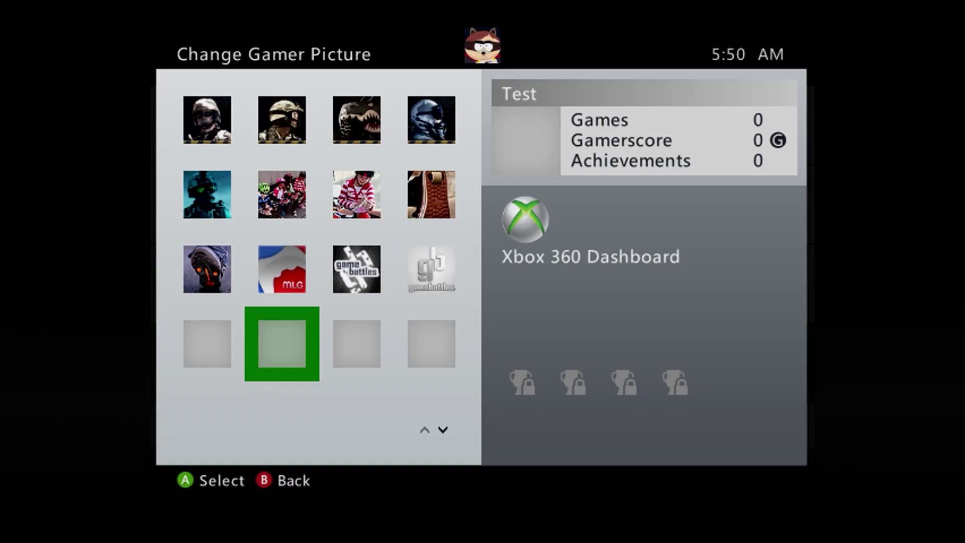
{"action": "key", "text": "Down"}
{"action": "key", "text": "Down"}
{"action": "key", "text": "Down"}
{"action": "key", "text": "Down"}
{"action": "key", "text": "Down"}
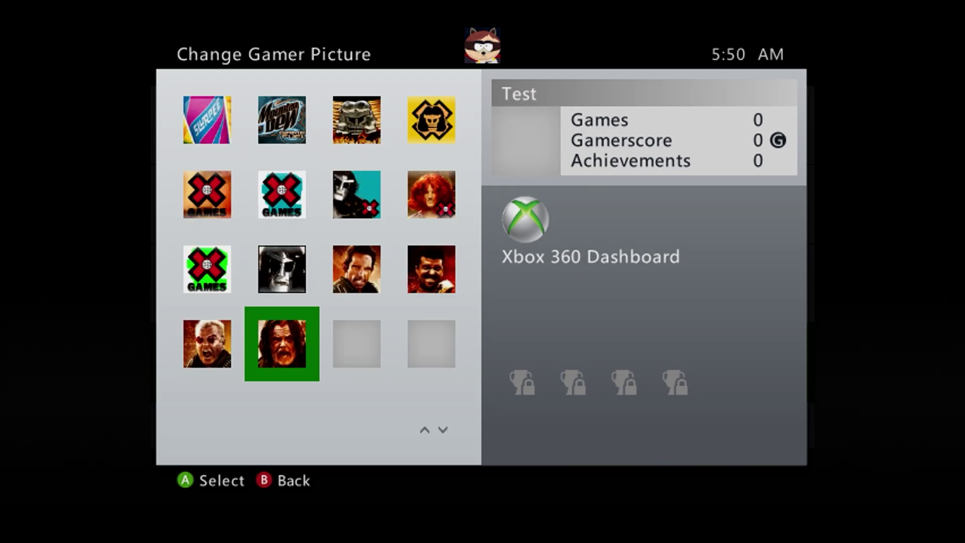
Set the Target dog picture at the end of the collection as the profile's gamer picture.
{"action": "key", "text": "Up"}
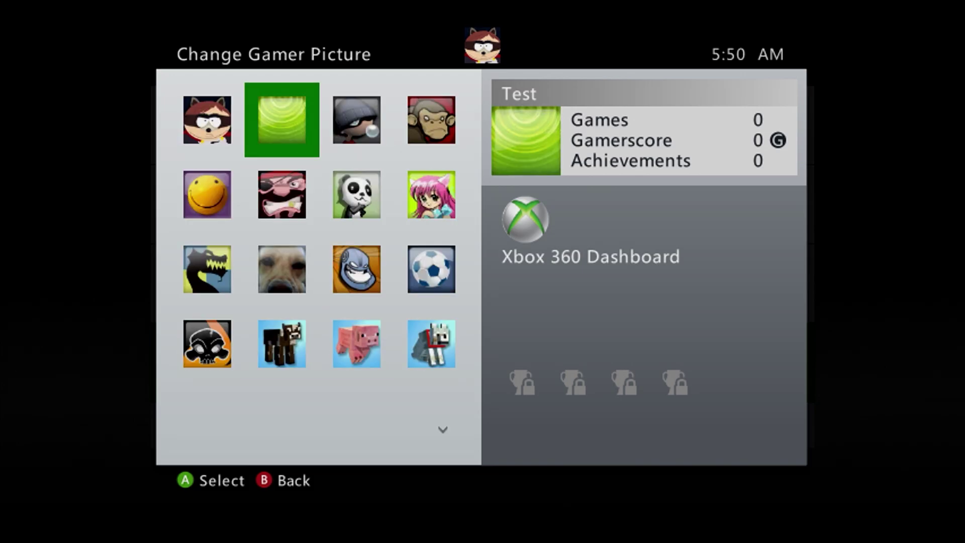
{"action": "key", "text": "Up"}
{"action": "key", "text": "Right"}
{"action": "key", "text": "Right"}
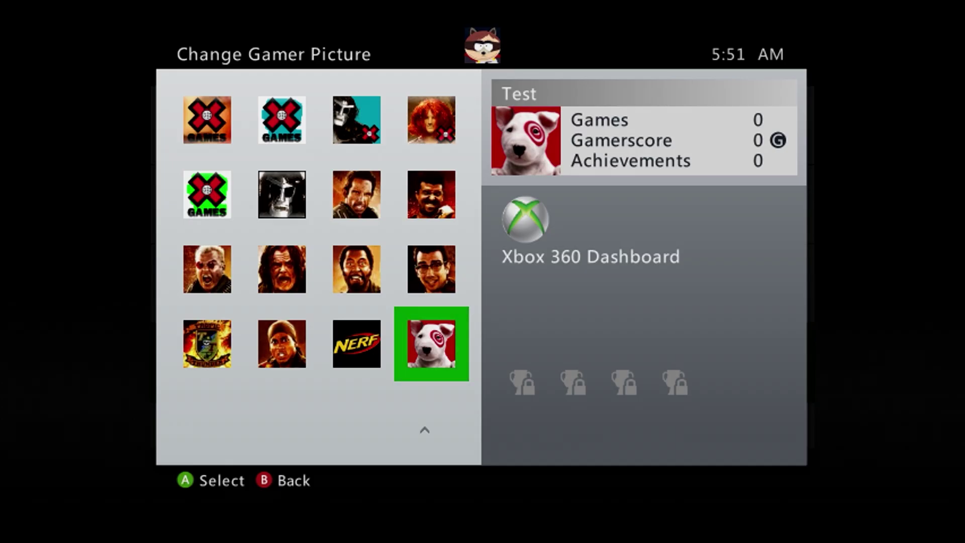
{"action": "key", "text": "Return"}
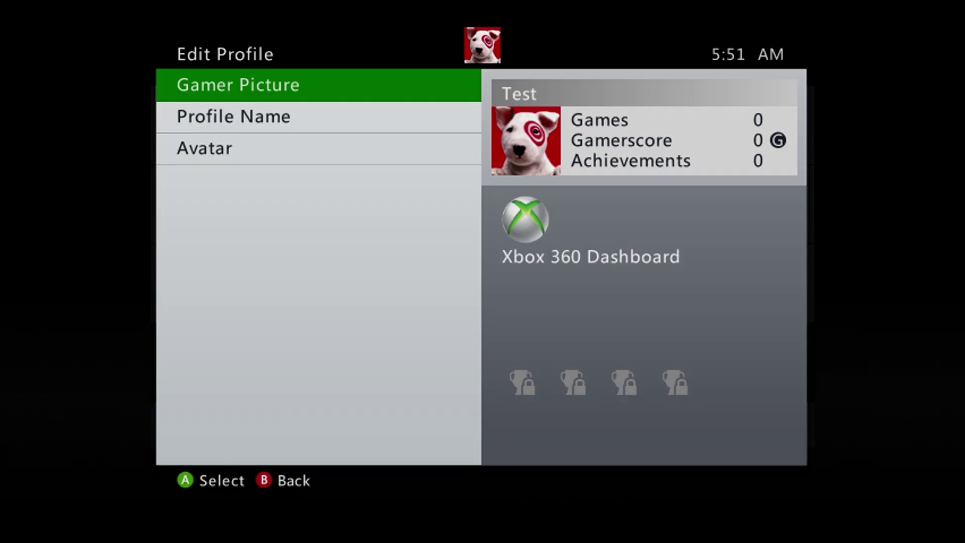
Reopen the gamer picture selection to look over the first pictures, then return to the guide's Settings without choosing another.
{"action": "key", "text": "Return"}
{"action": "key", "text": "Down"}
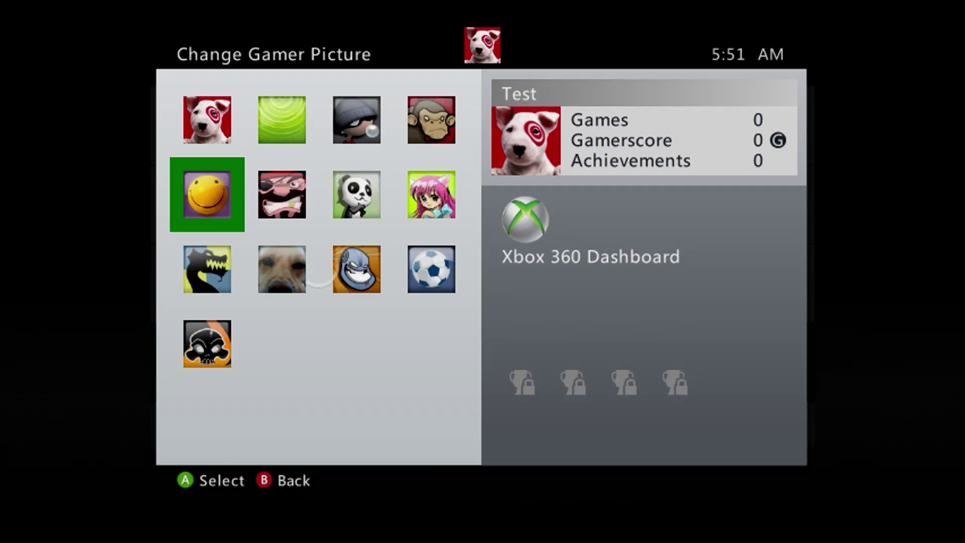
{"action": "key", "text": "Down"}
{"action": "key", "text": "Right"}
{"action": "key", "text": "Right"}
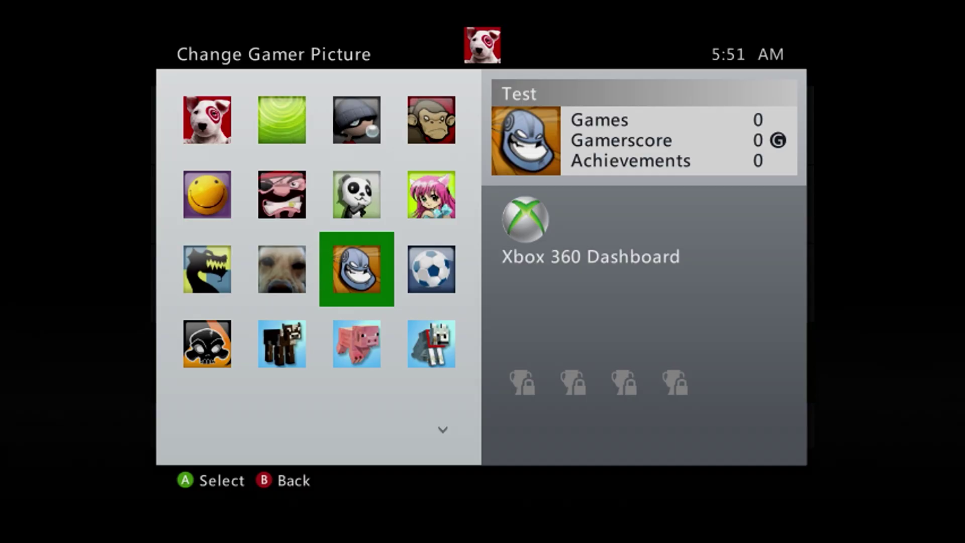
{"action": "key", "text": "Down"}
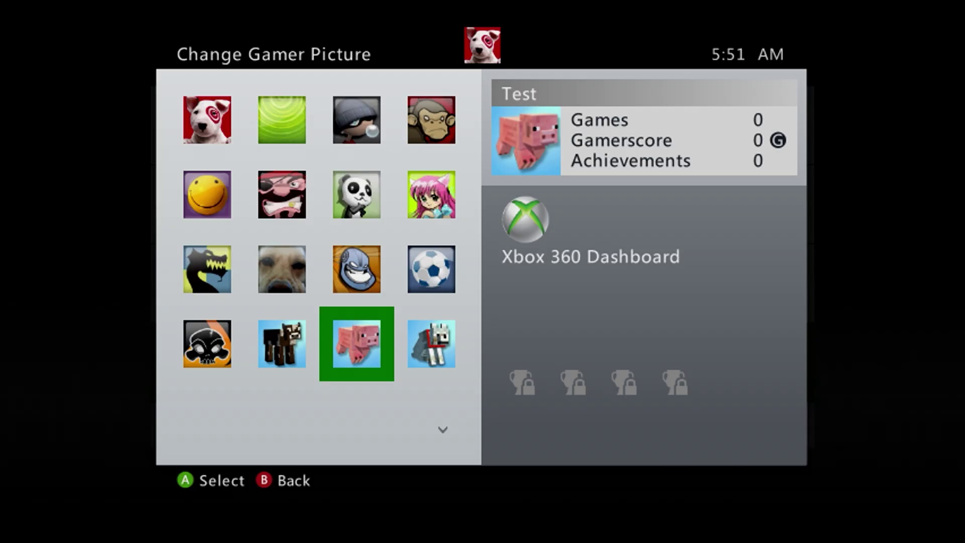
{"action": "key", "text": "Escape"}
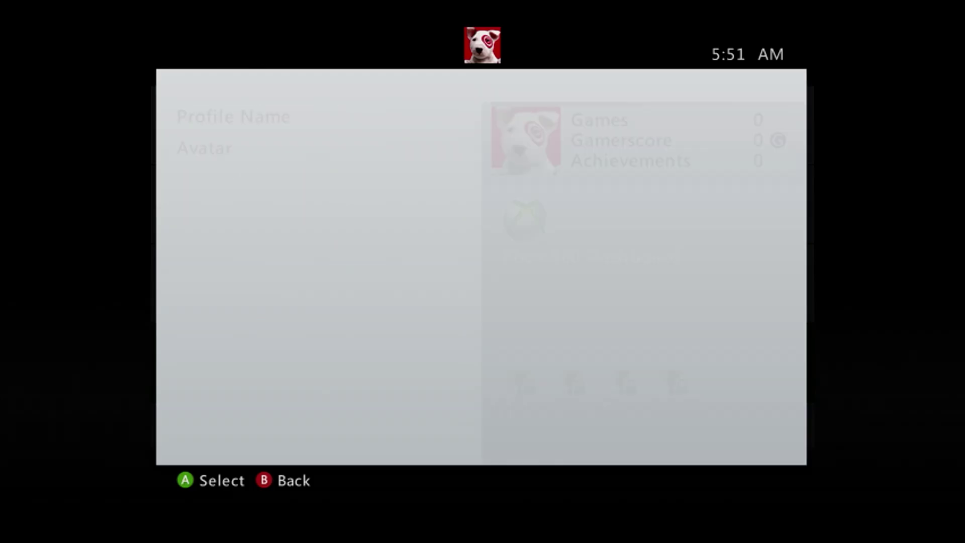
{"action": "key", "text": "Escape"}
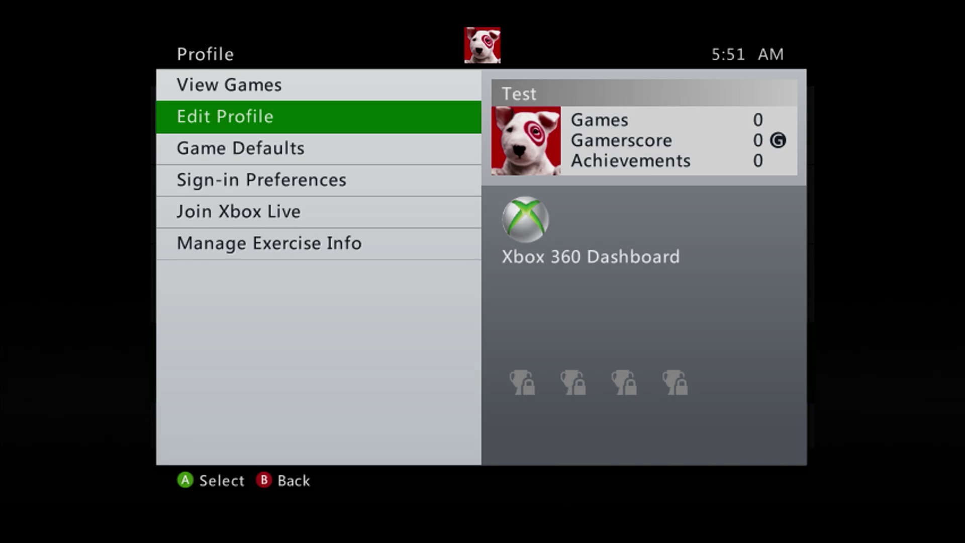
{"action": "key", "text": "Return"}
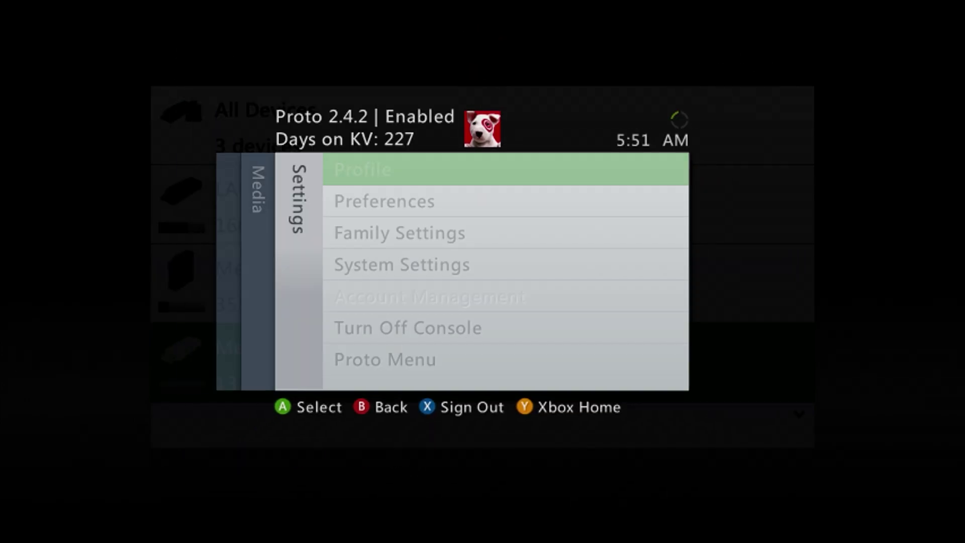